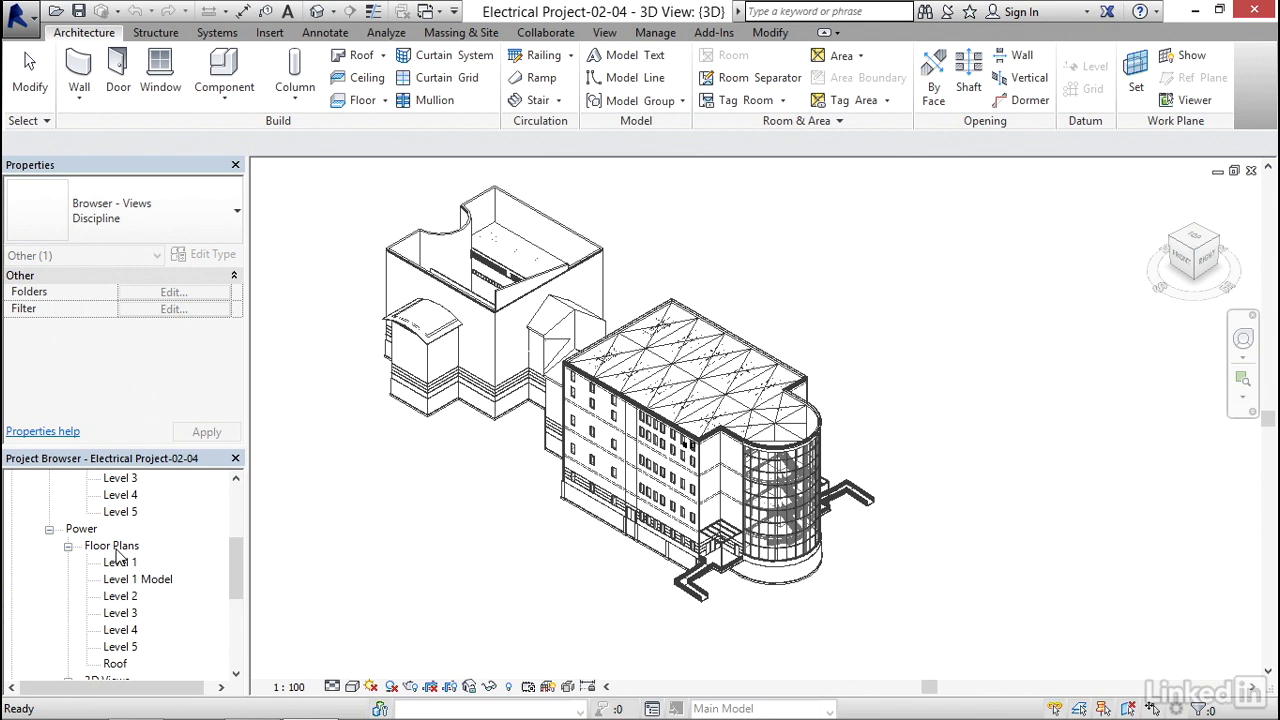
Open the Level 1 floor plan of the Power discipline at Office 101
double_click(120, 562)
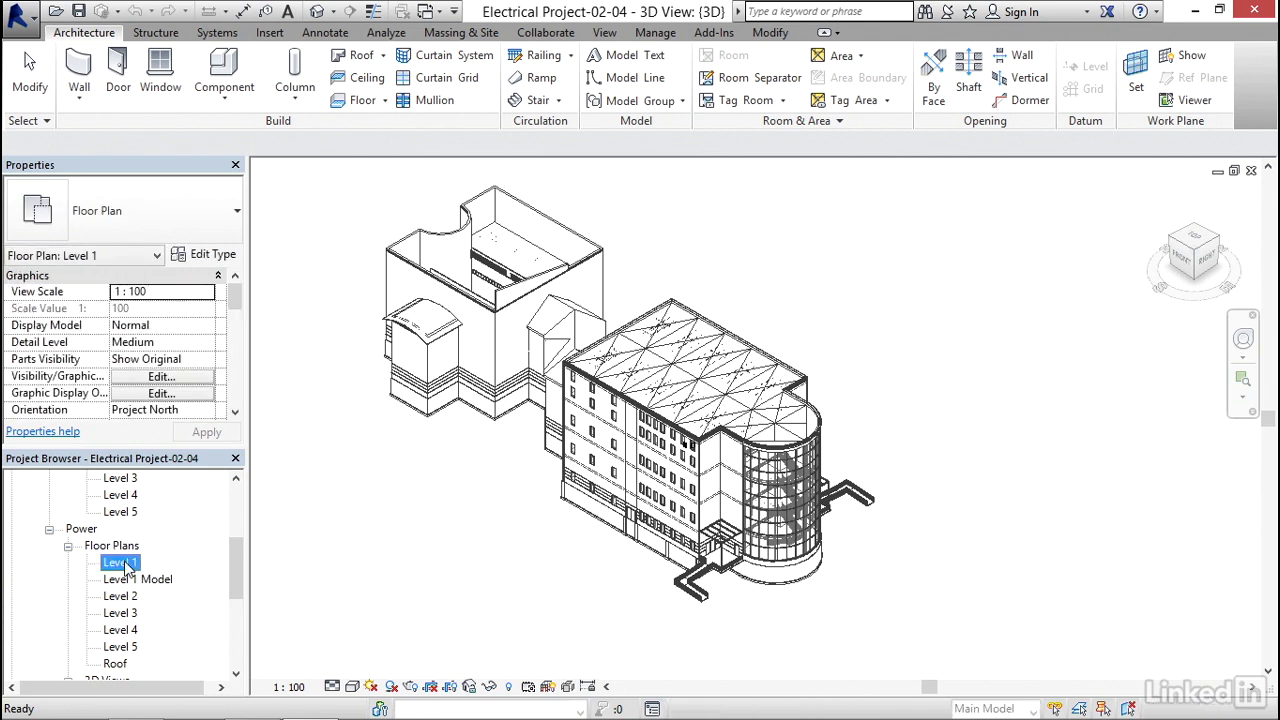
middle_drag(646, 425, 415, 486)
scroll(545, 395, up, 5)
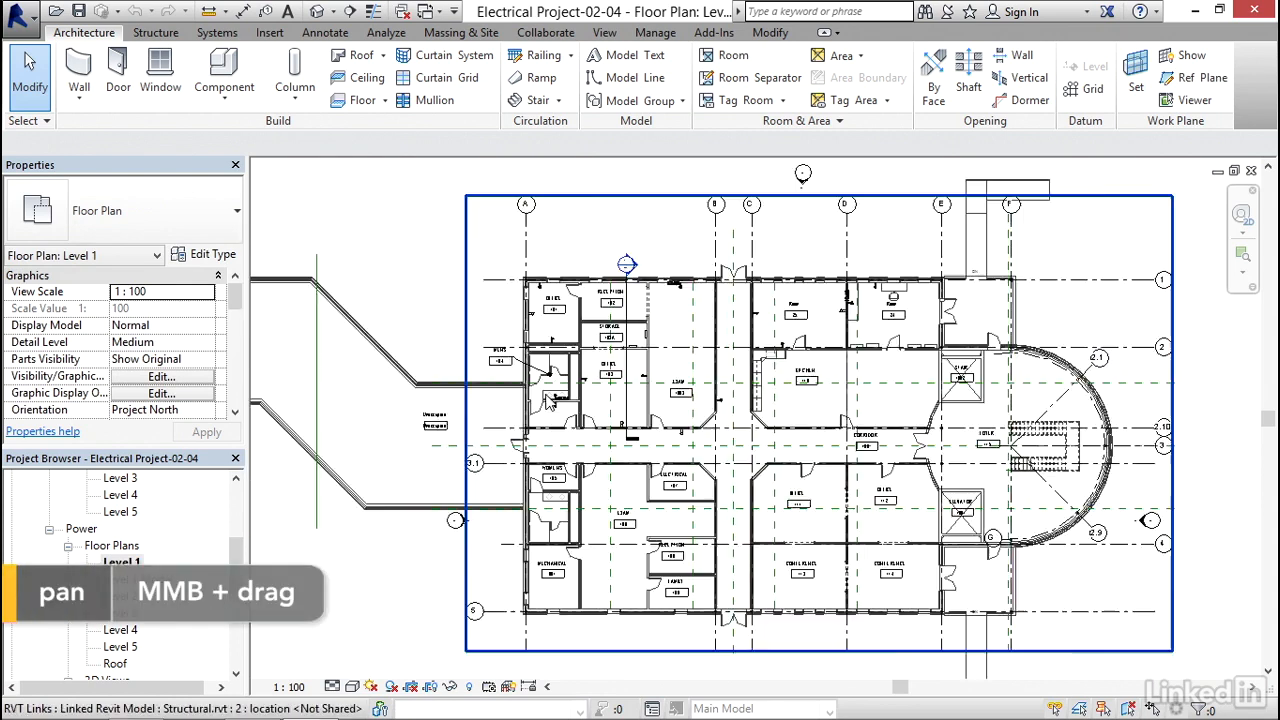
middle_drag(563, 264, 551, 403)
scroll(556, 355, up, 3)
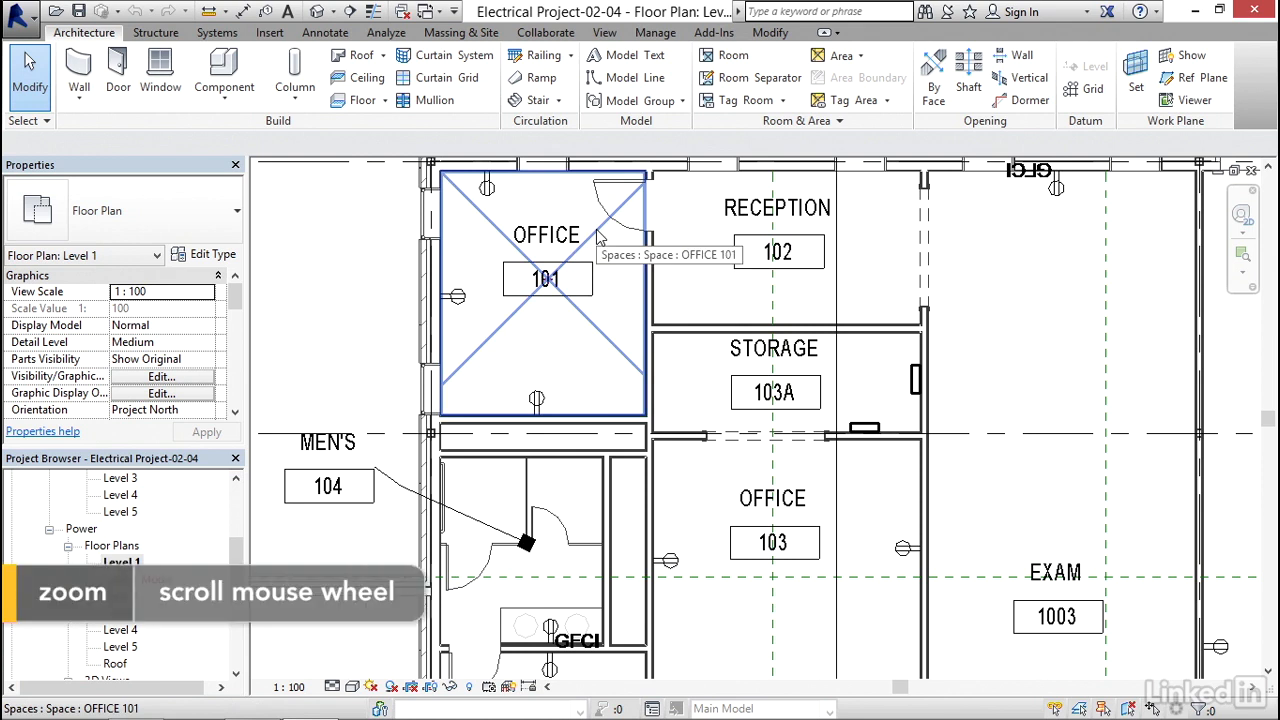
middle_drag(586, 290, 594, 306)
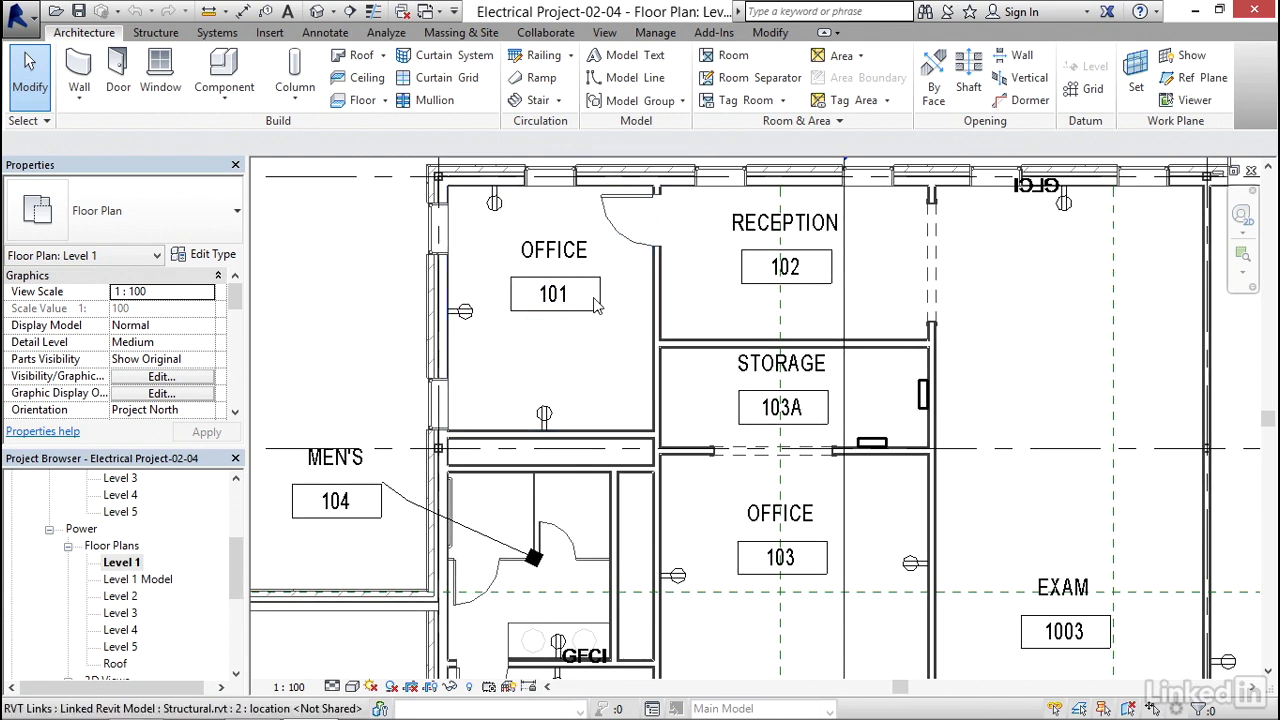
Create a power circuit from the receptacle on Office 101's upper wall and assign it to panel PP-1
click(495, 210)
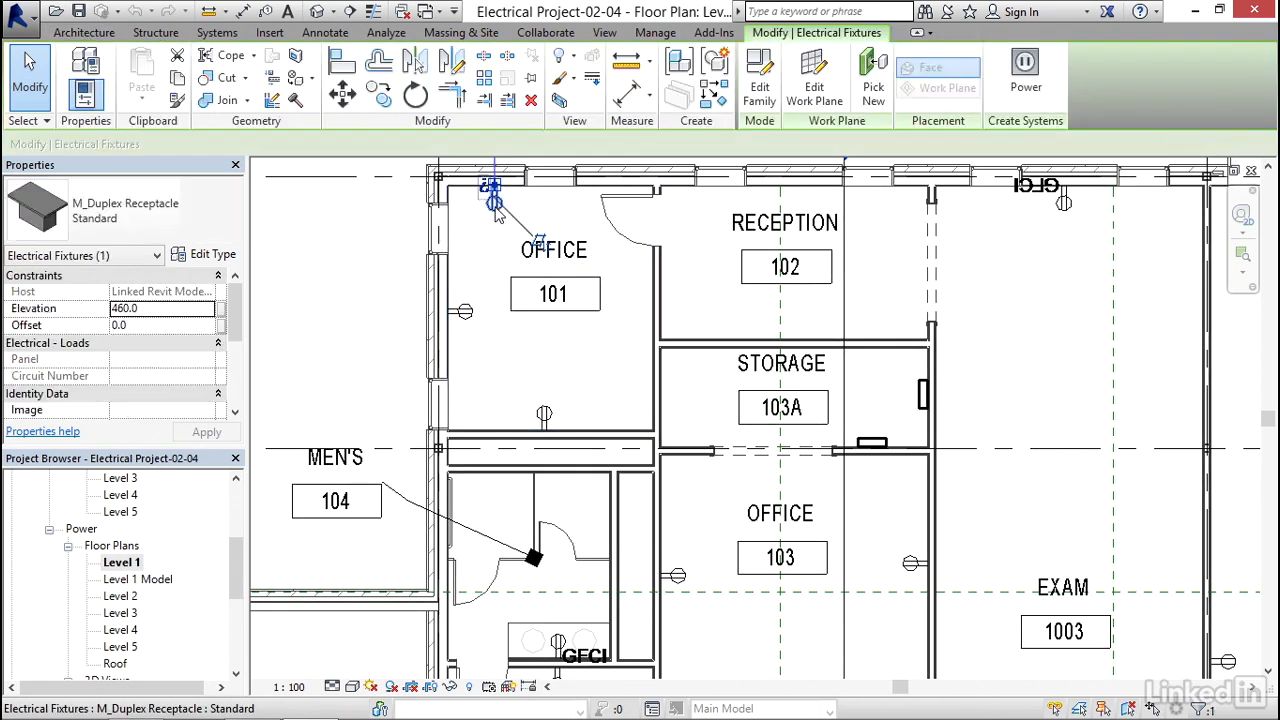
click(1024, 68)
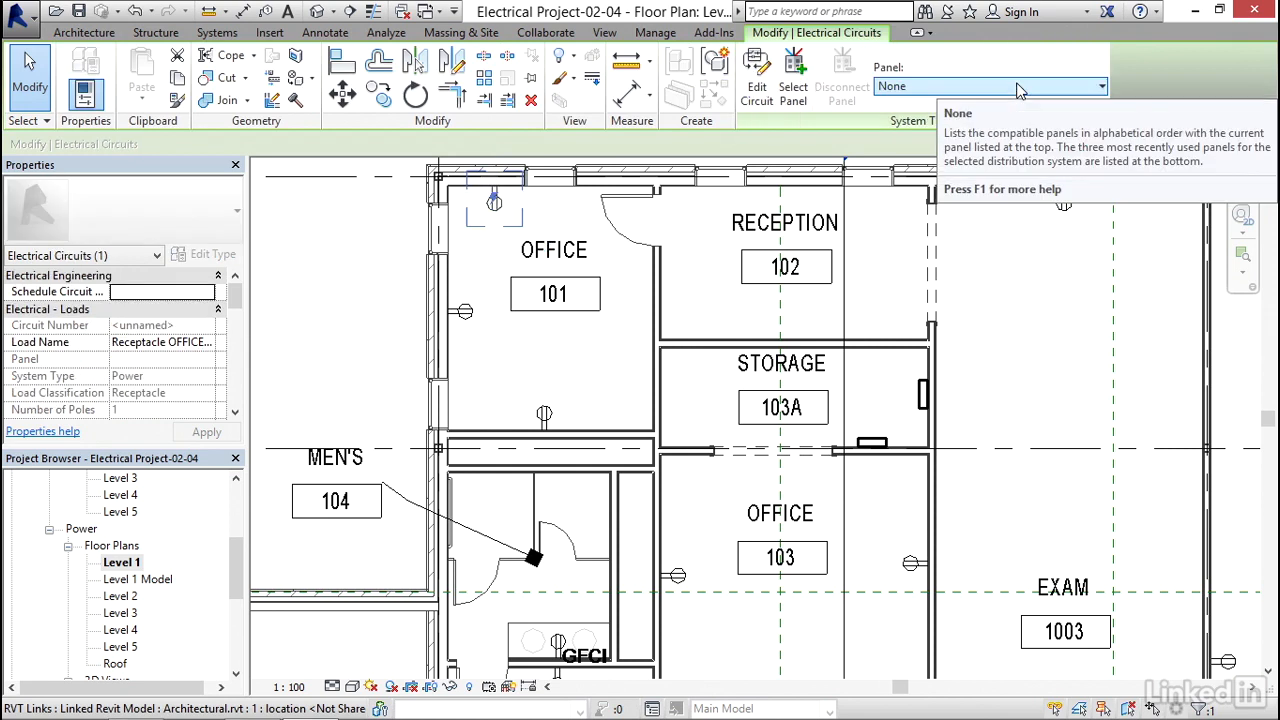
click(935, 88)
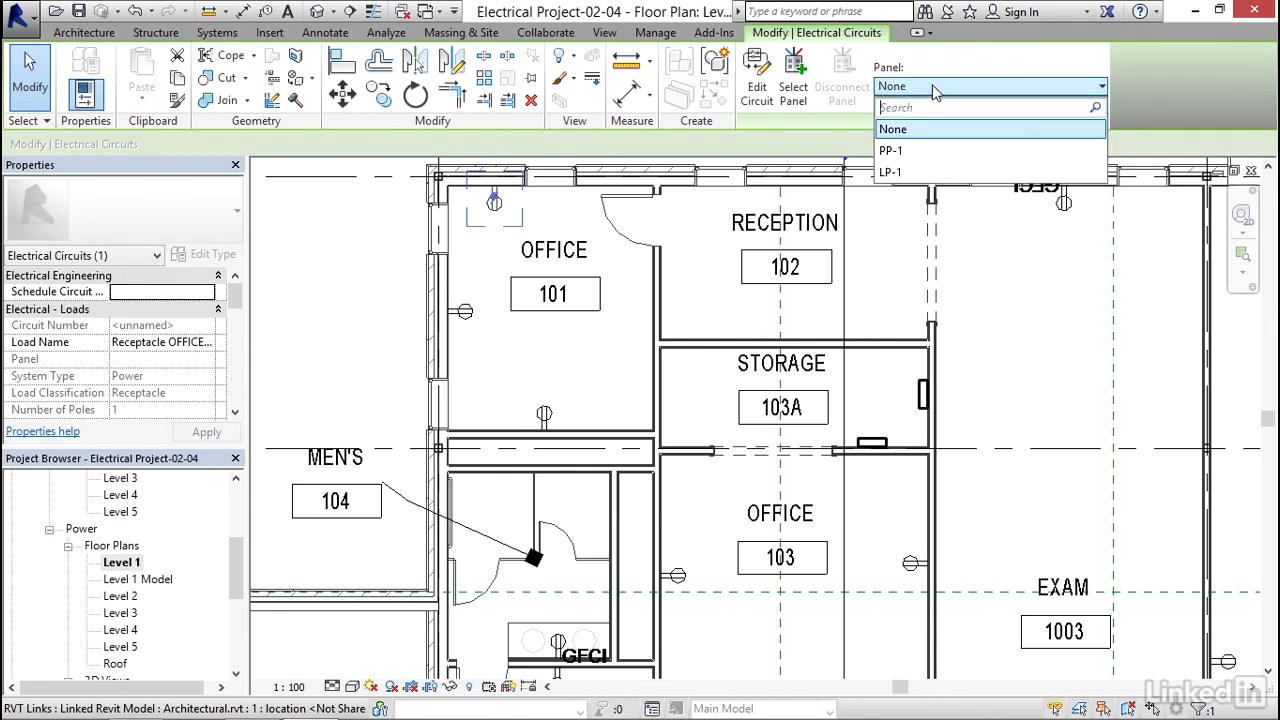
click(912, 152)
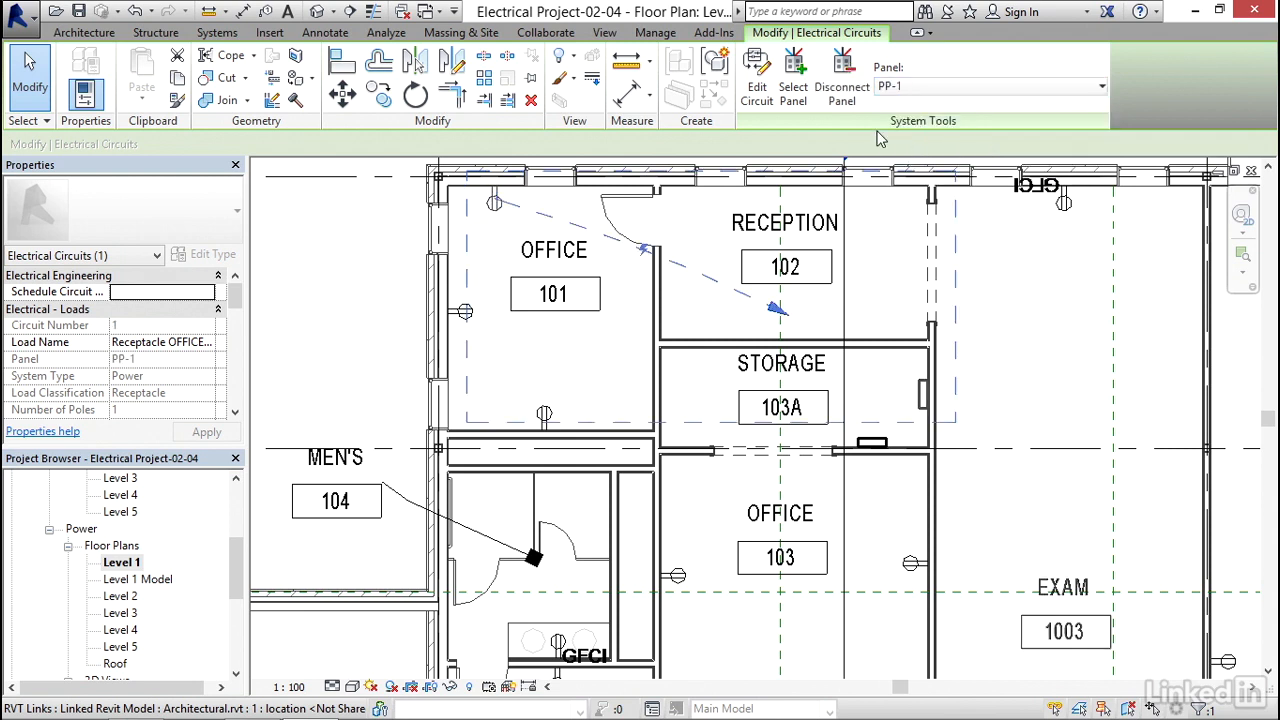
Edit the circuit to add the receptacles on Office 101's left and lower walls
click(754, 88)
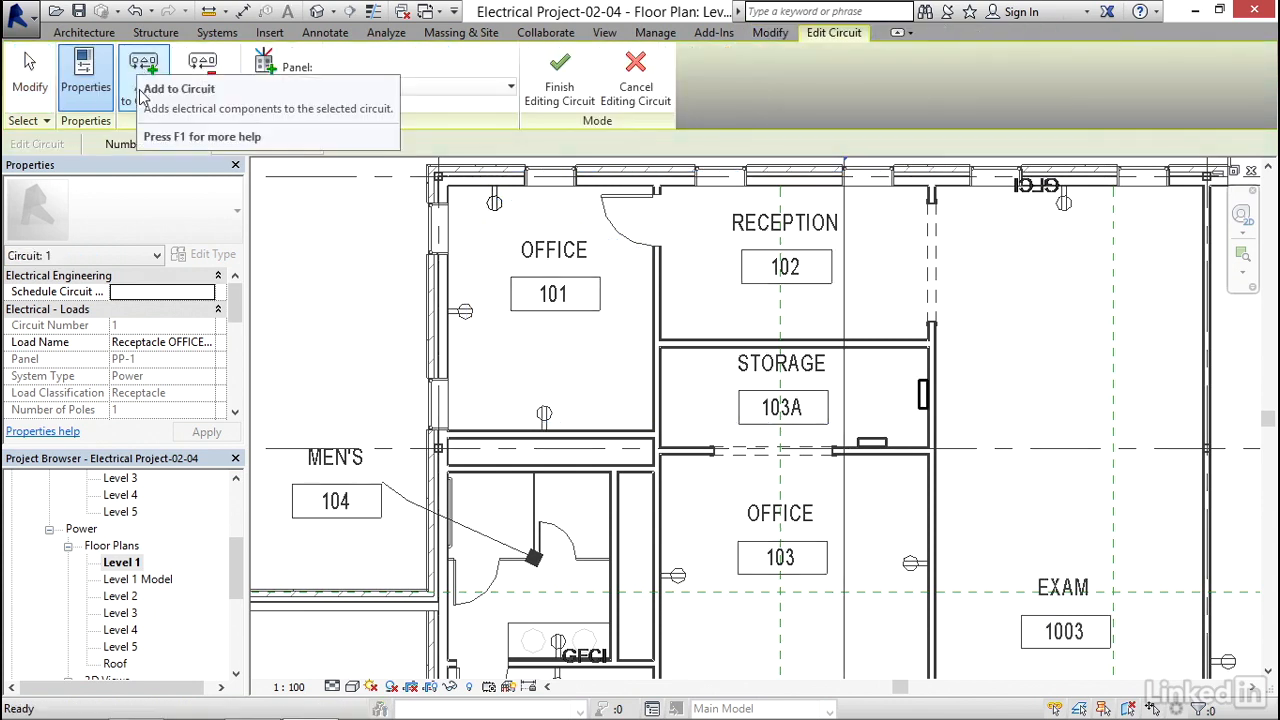
click(146, 93)
click(464, 312)
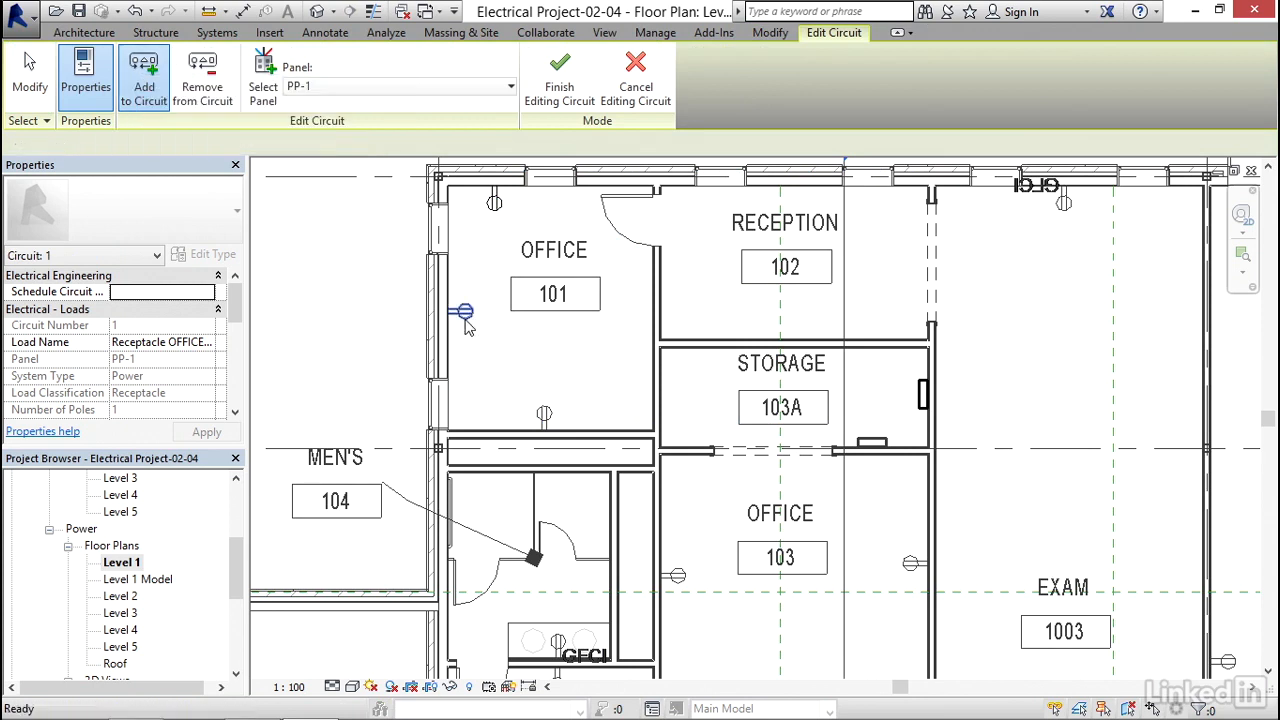
click(544, 411)
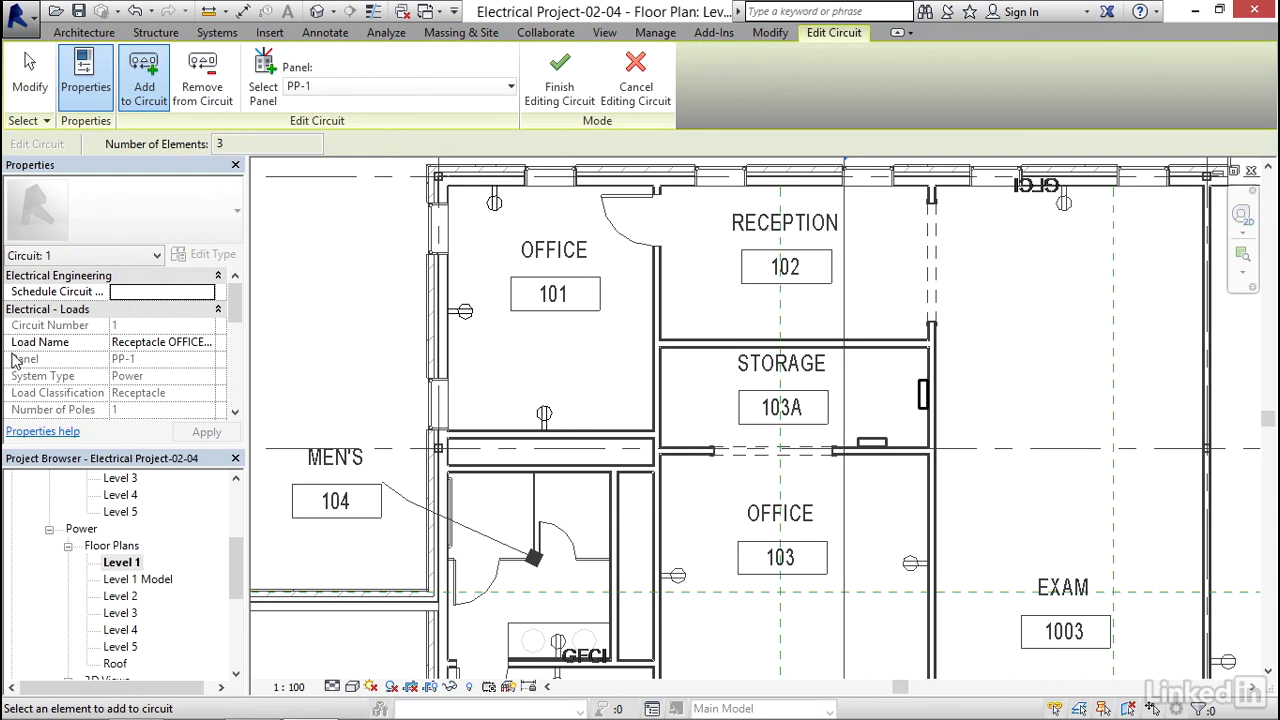
Shorten the circuit's load name to OFFICE 101 and finish editing the circuit
click(183, 348)
drag(170, 345, 108, 347)
key(Delete)
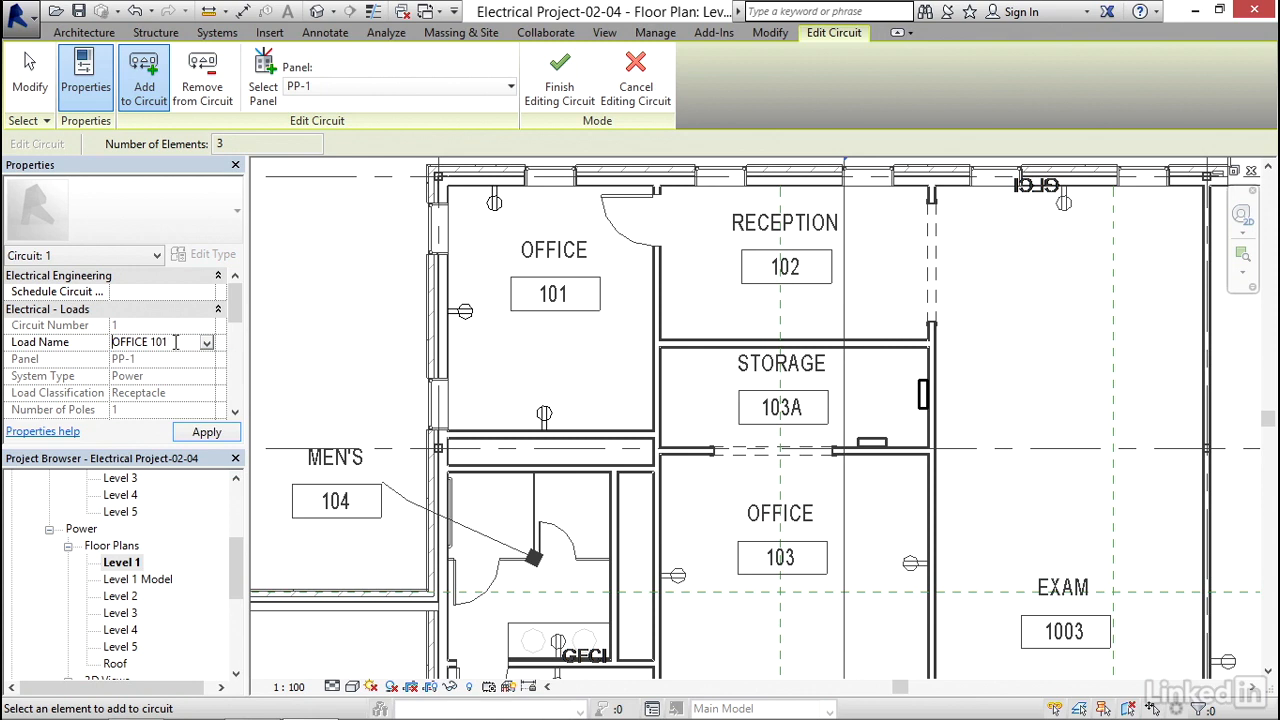
click(206, 430)
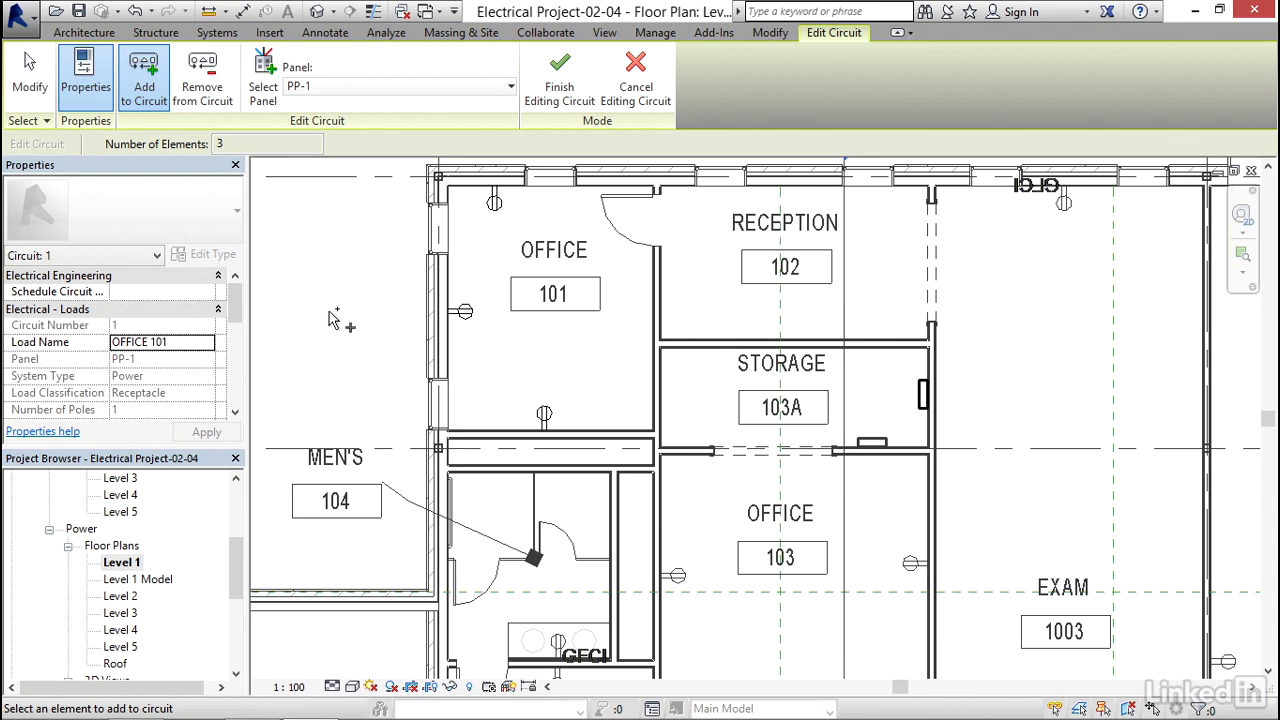
click(566, 78)
Set the men's restroom space's number to 104 and its name to MEN'S
middle_drag(538, 474, 540, 283)
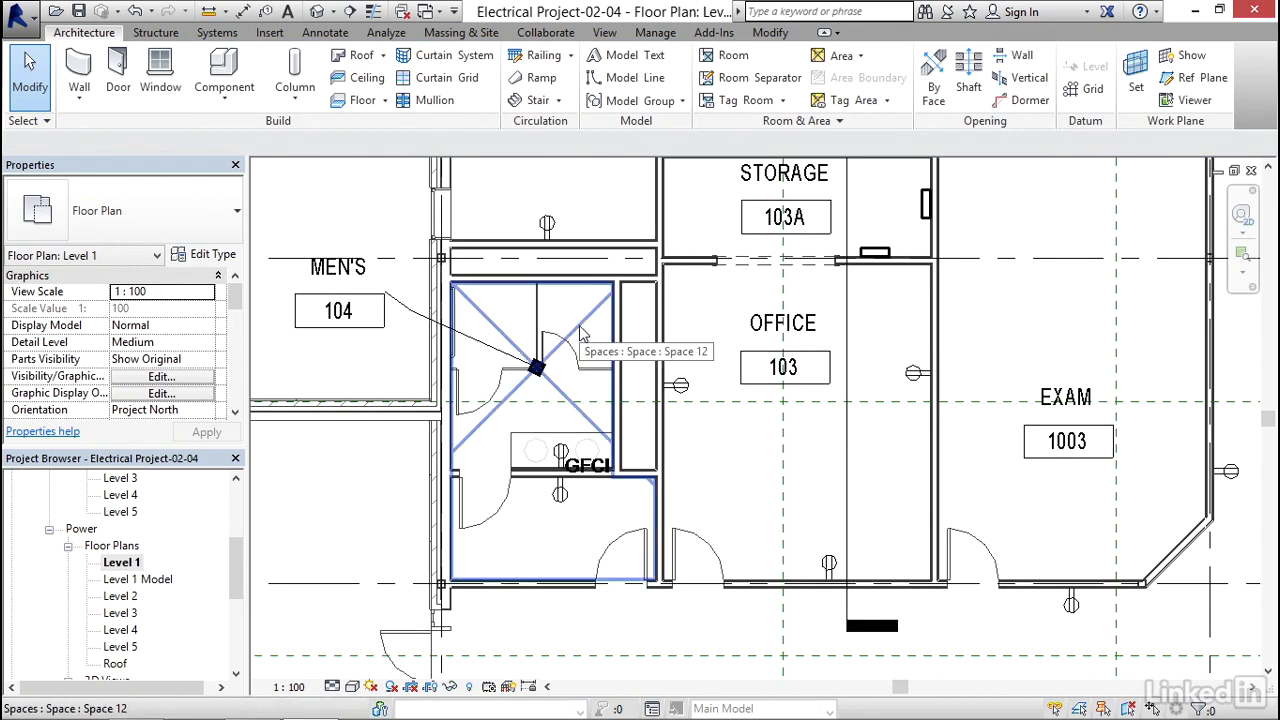
middle_drag(579, 325, 620, 333)
click(619, 326)
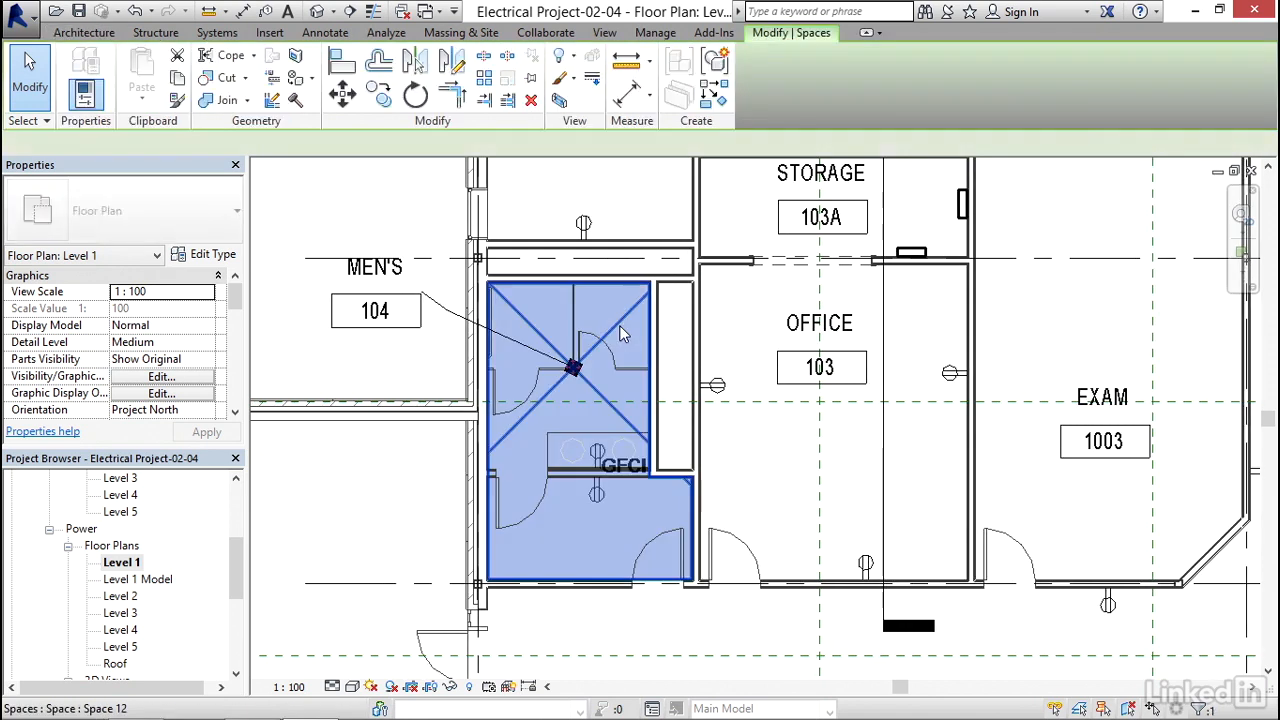
drag(233, 291, 237, 364)
click(160, 328)
text(104)
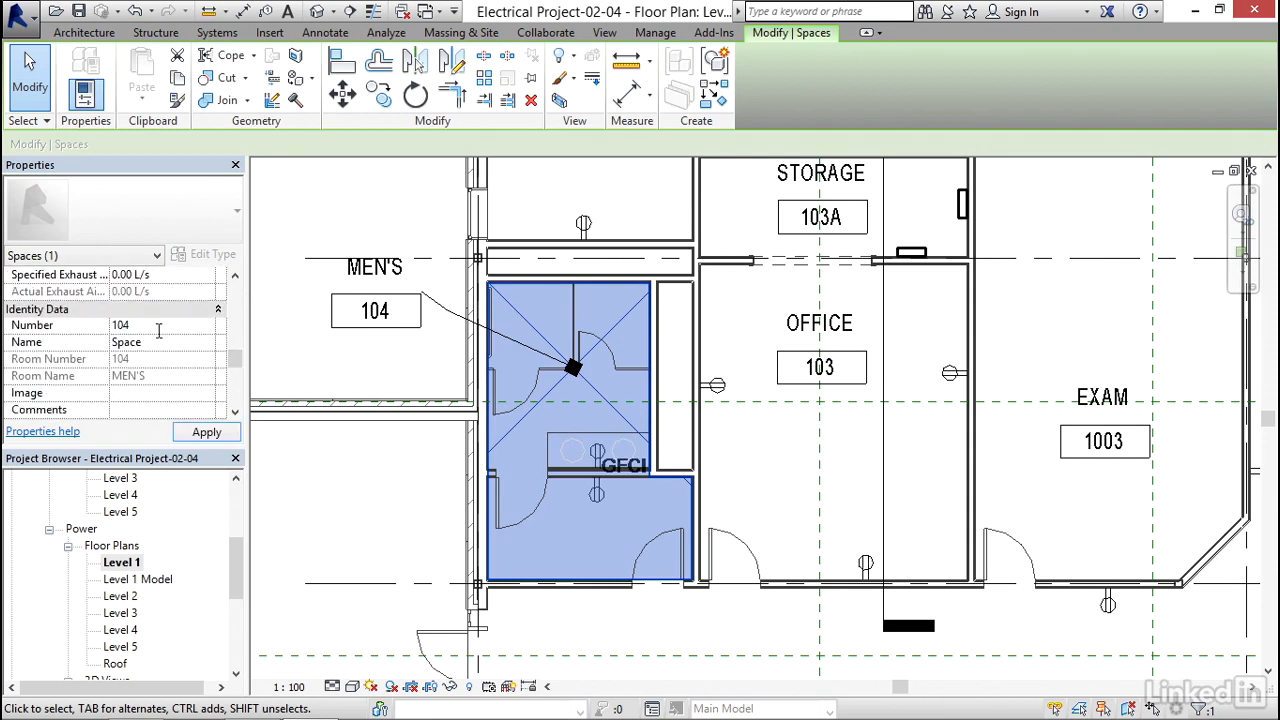
click(160, 343)
text(MEN)
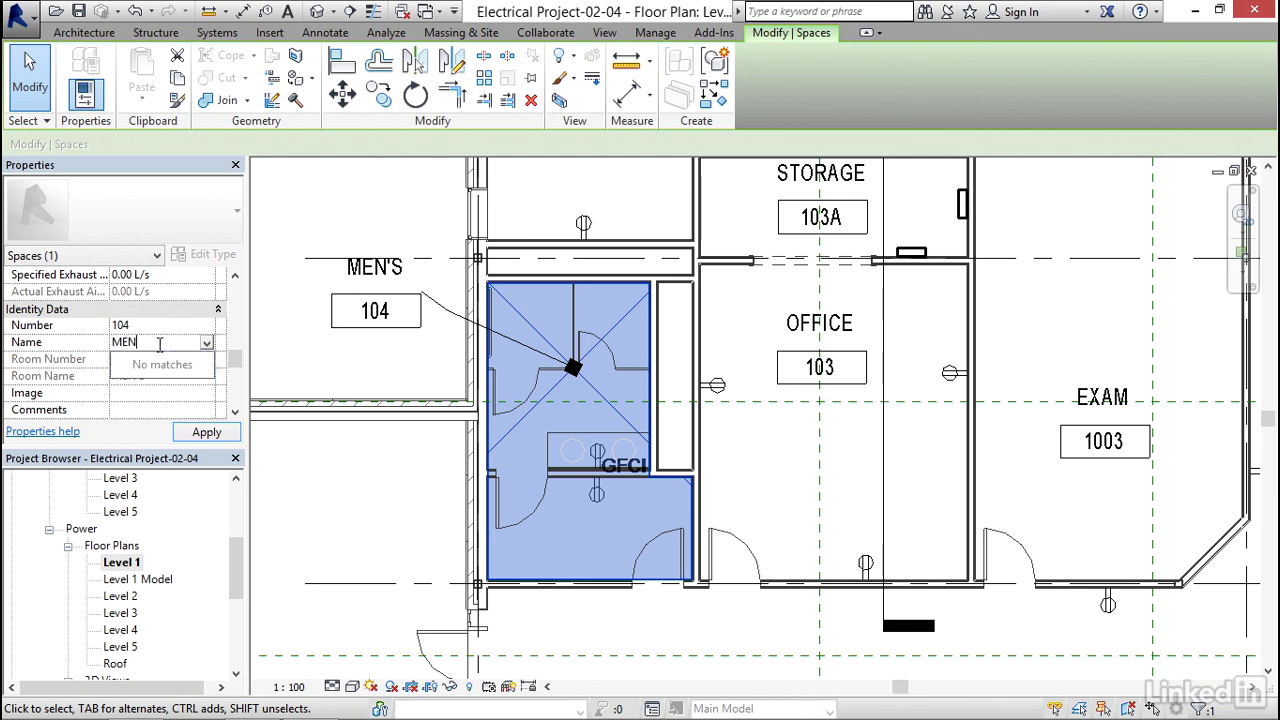
text('S)
click(206, 431)
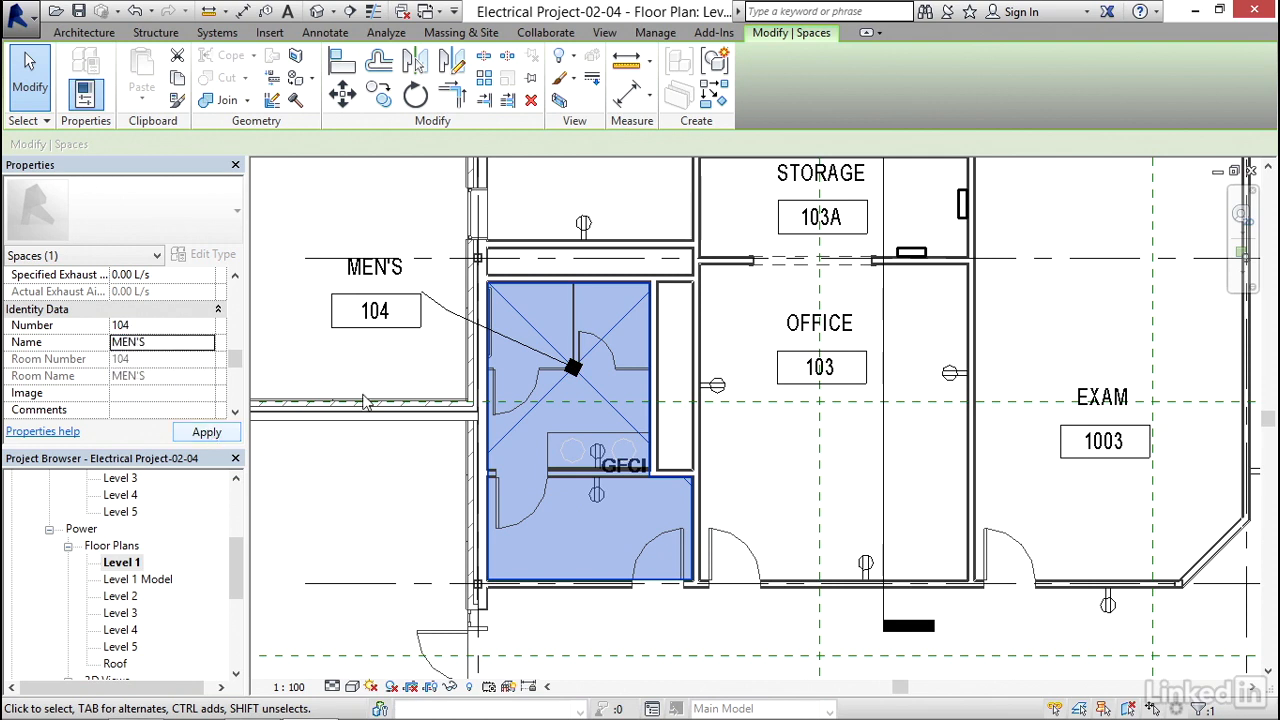
Raise the elbow of the MEN'S 104 tag's leader so its first segment runs horizontally beside the tag
scroll(420, 348, up, 2)
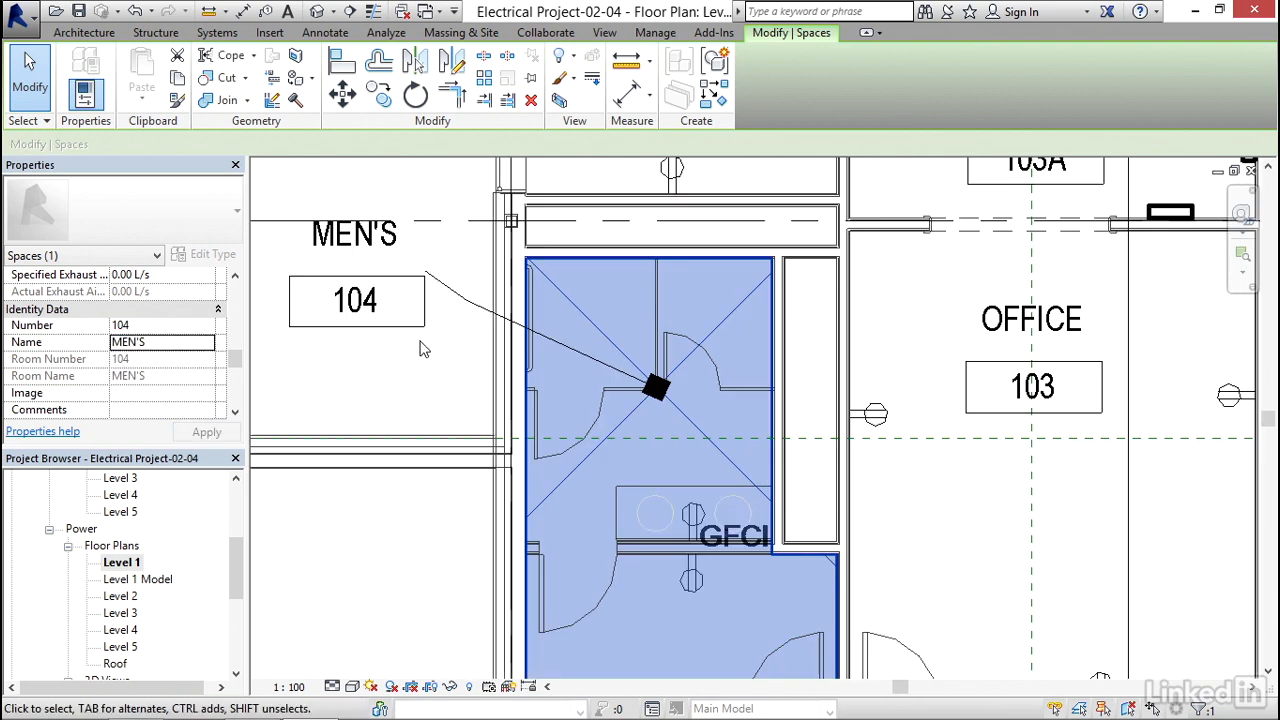
click(448, 295)
drag(468, 302, 466, 274)
click(466, 325)
Create a power circuit on panel PP-1 from the GFCI receptacle at the men's restroom sinks
scroll(462, 325, down, 2)
scroll(520, 357, down, 1)
middle_drag(615, 390, 502, 314)
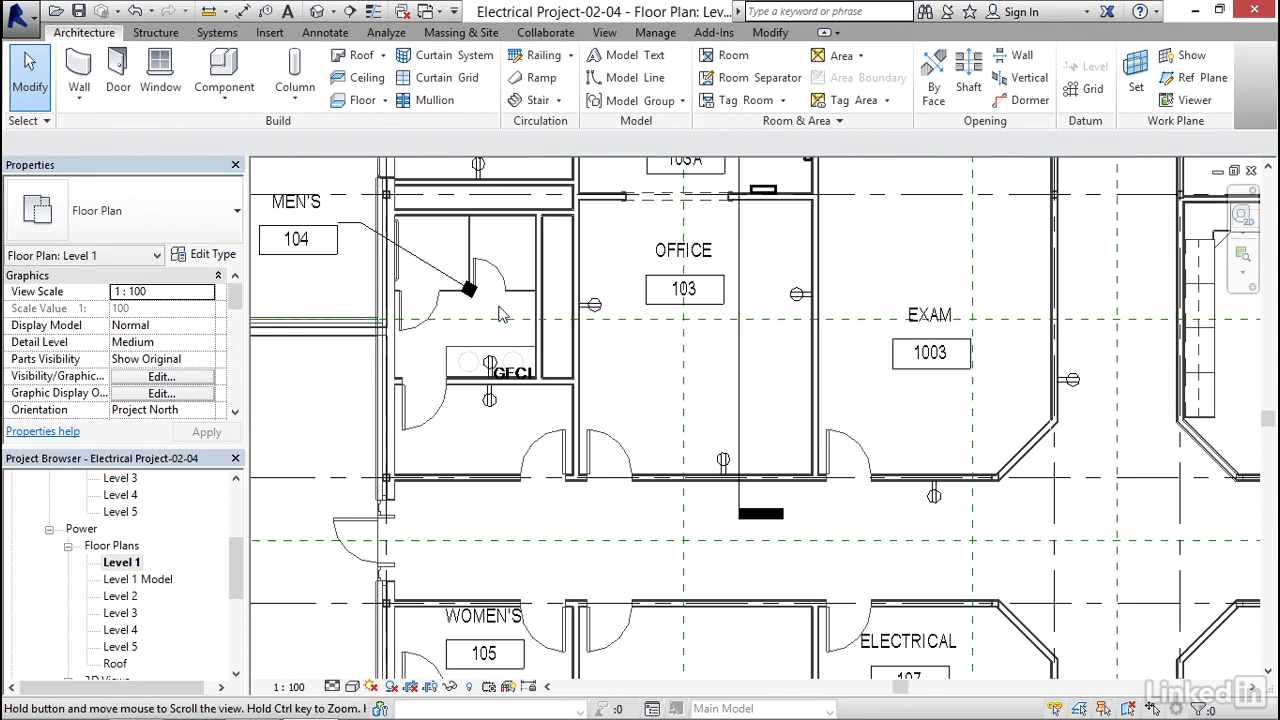
click(490, 364)
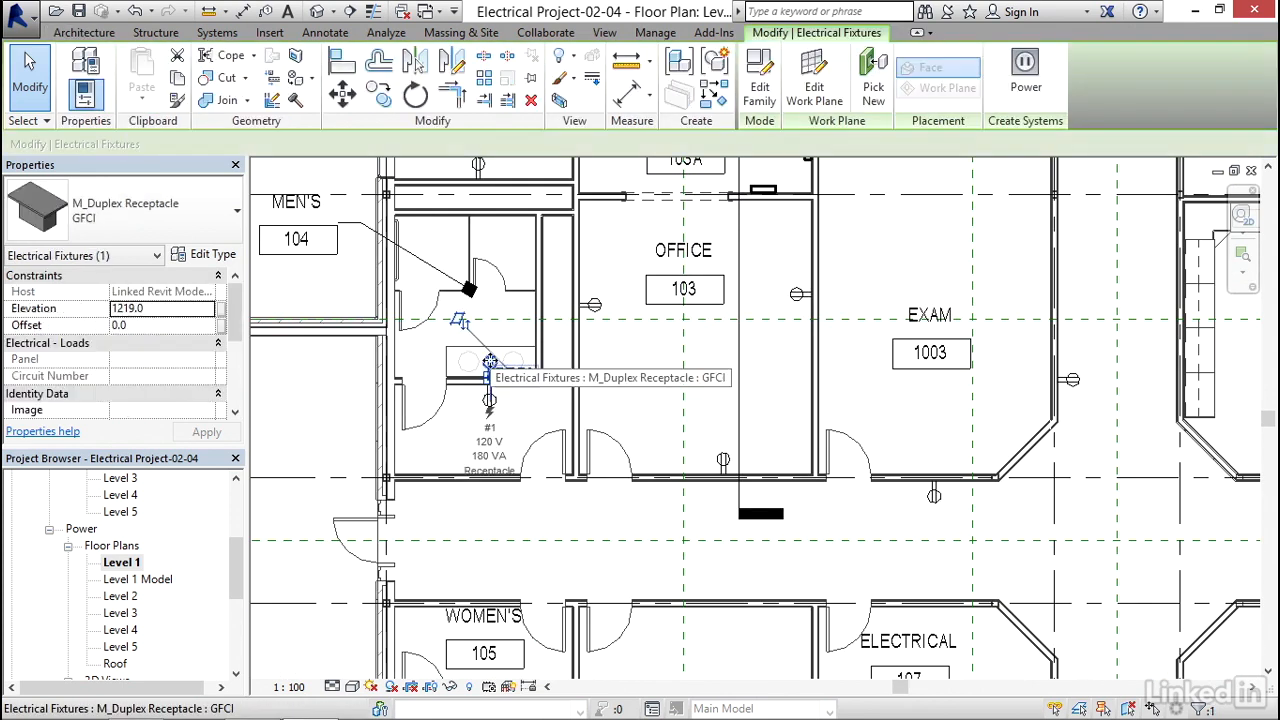
click(1030, 86)
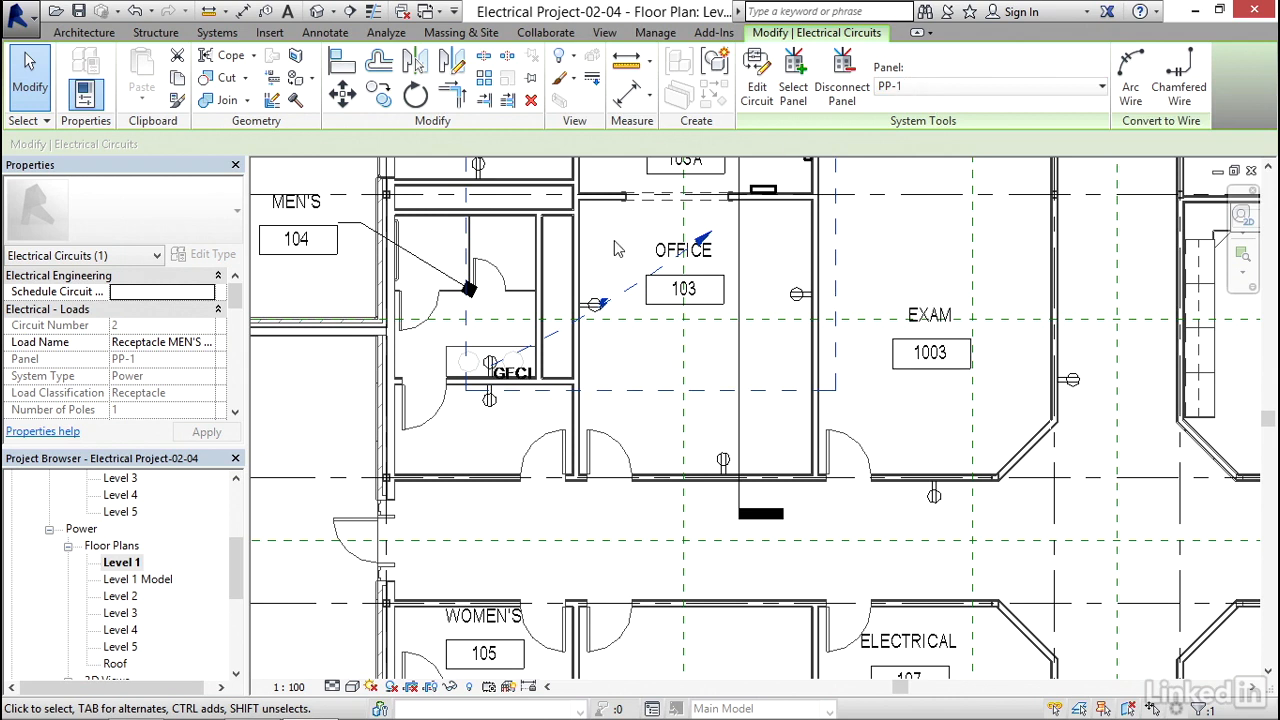
Add the receptacle just below the GFCI one to the men's restroom circuit and finish editing
click(757, 78)
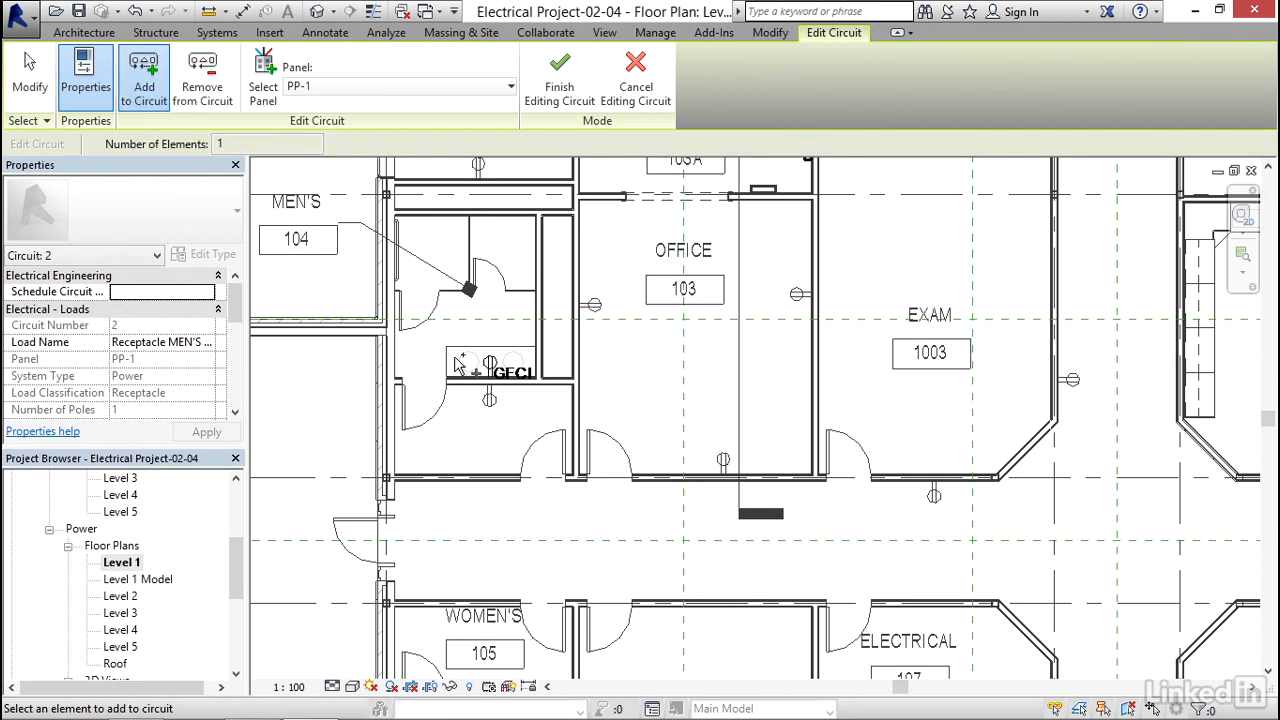
click(489, 400)
middle_drag(486, 410, 500, 444)
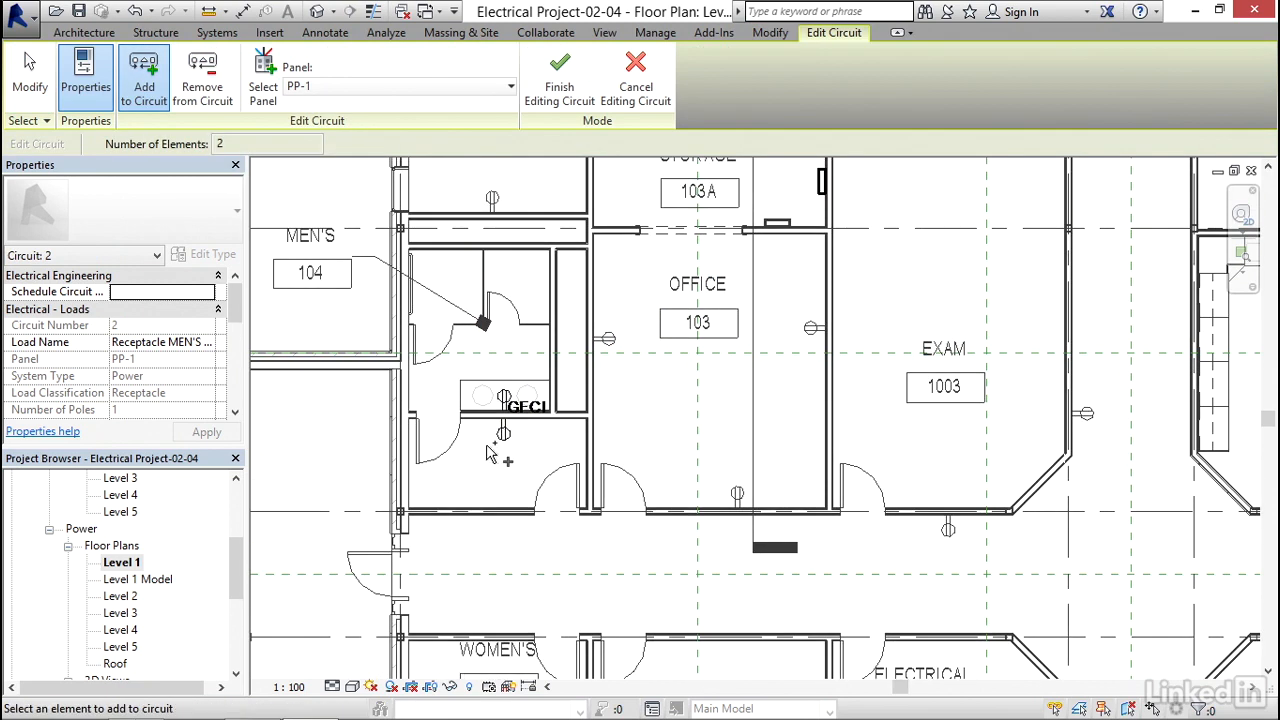
click(563, 72)
Create a power circuit on panel PP-1 from the receptacle on Office 103's left wall
middle_drag(685, 283, 503, 510)
middle_drag(594, 523, 622, 320)
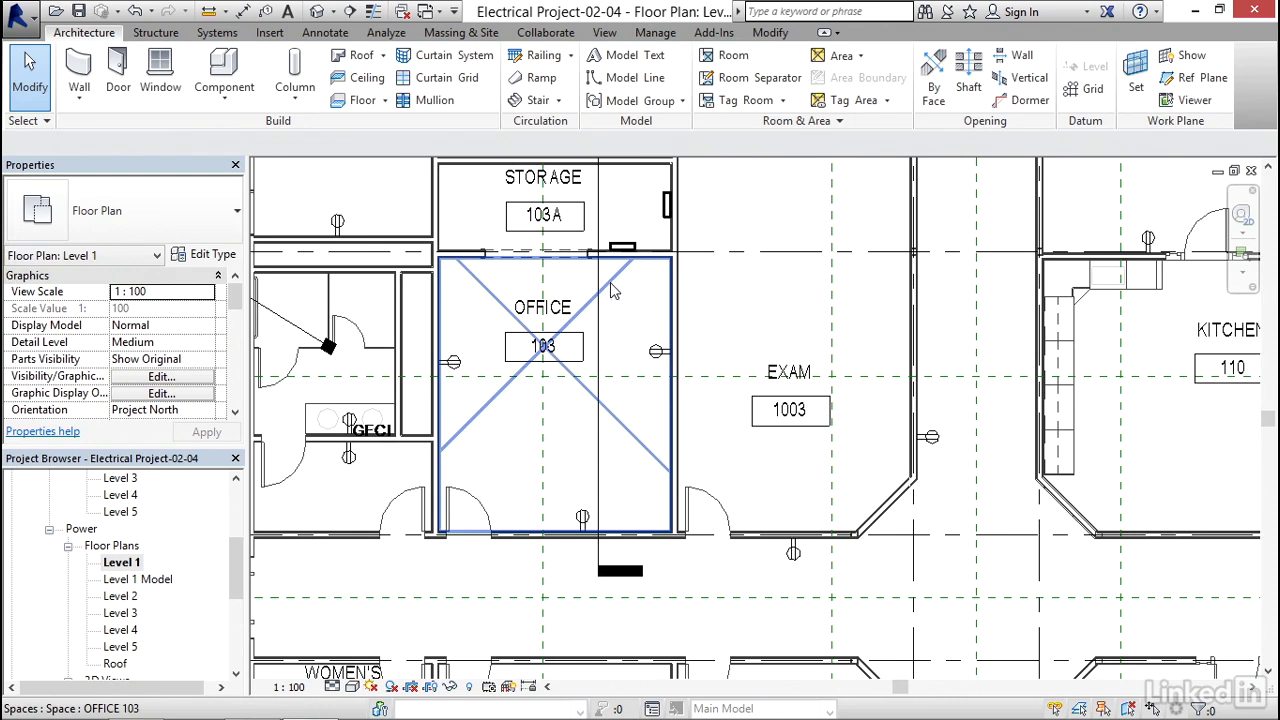
click(452, 362)
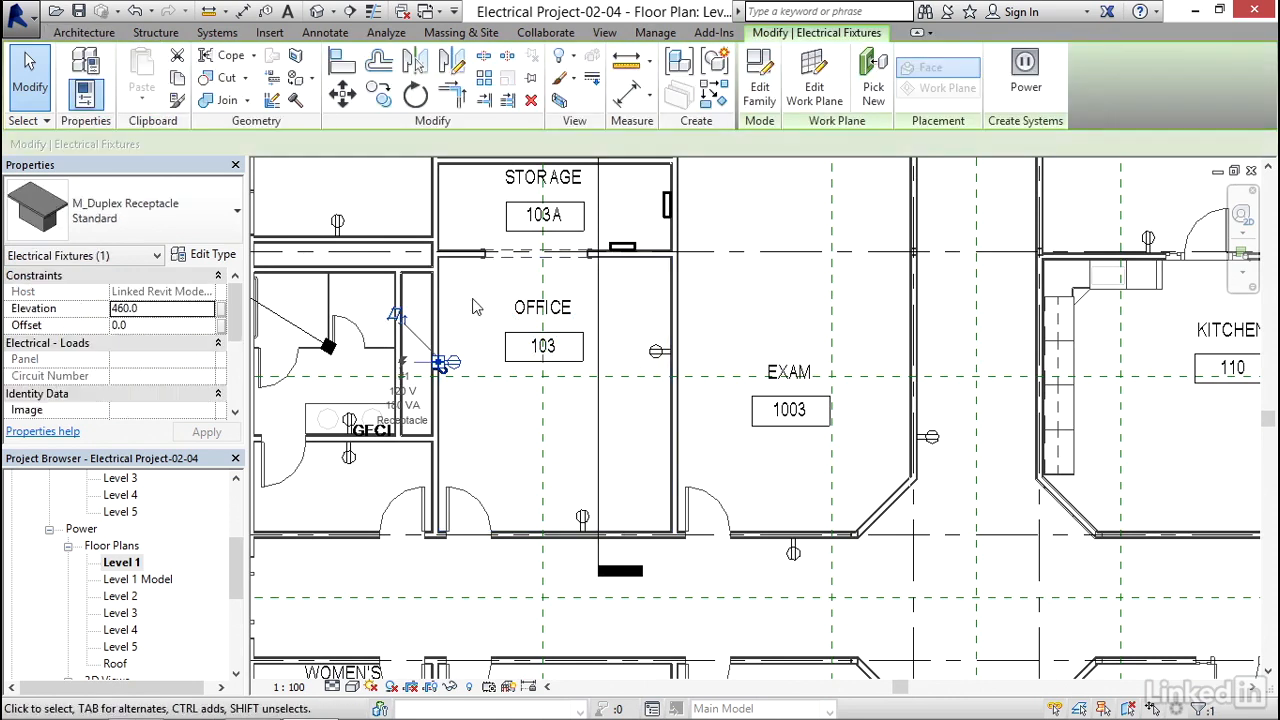
click(1025, 75)
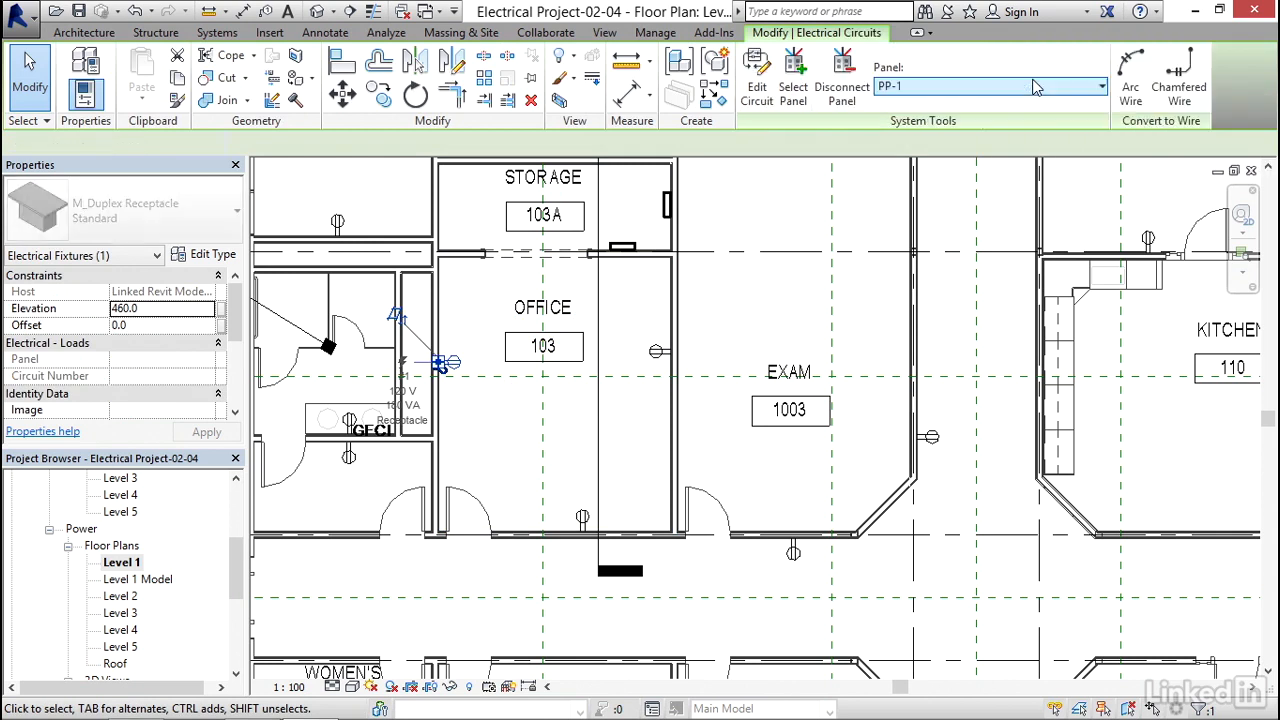
click(900, 88)
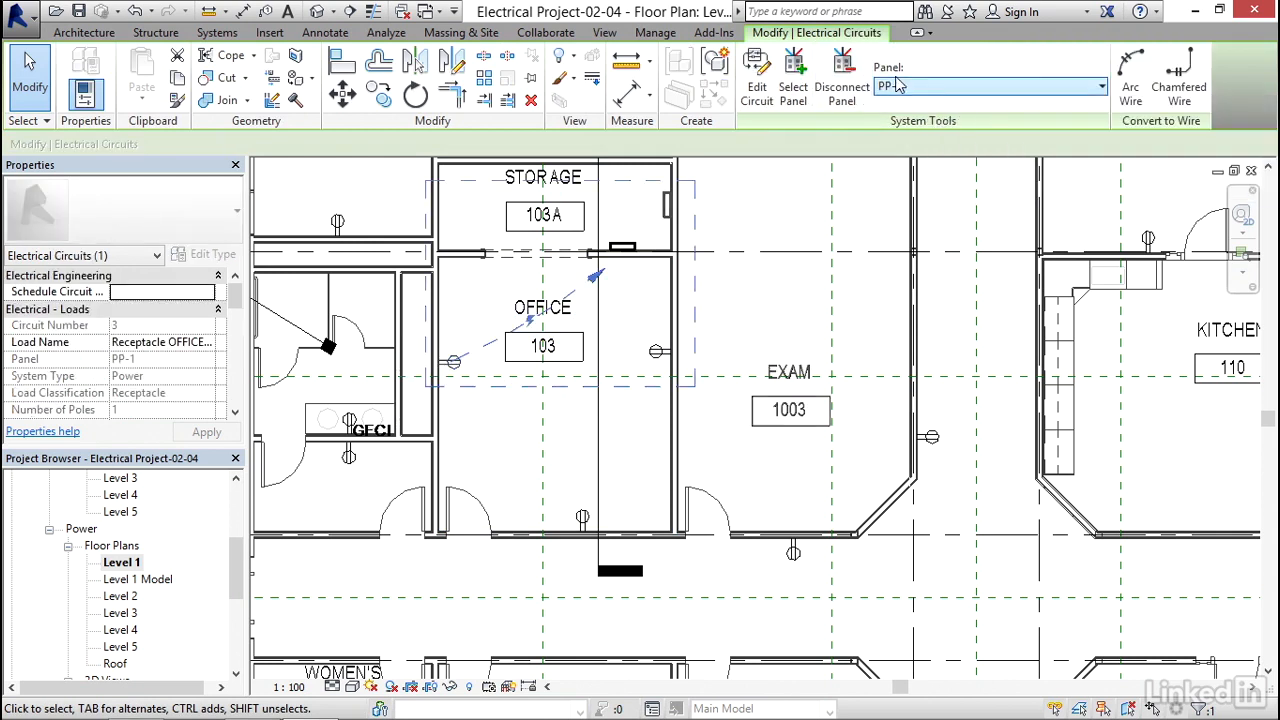
Edit the circuit to add the receptacles on Office 103's right and lower walls
click(758, 88)
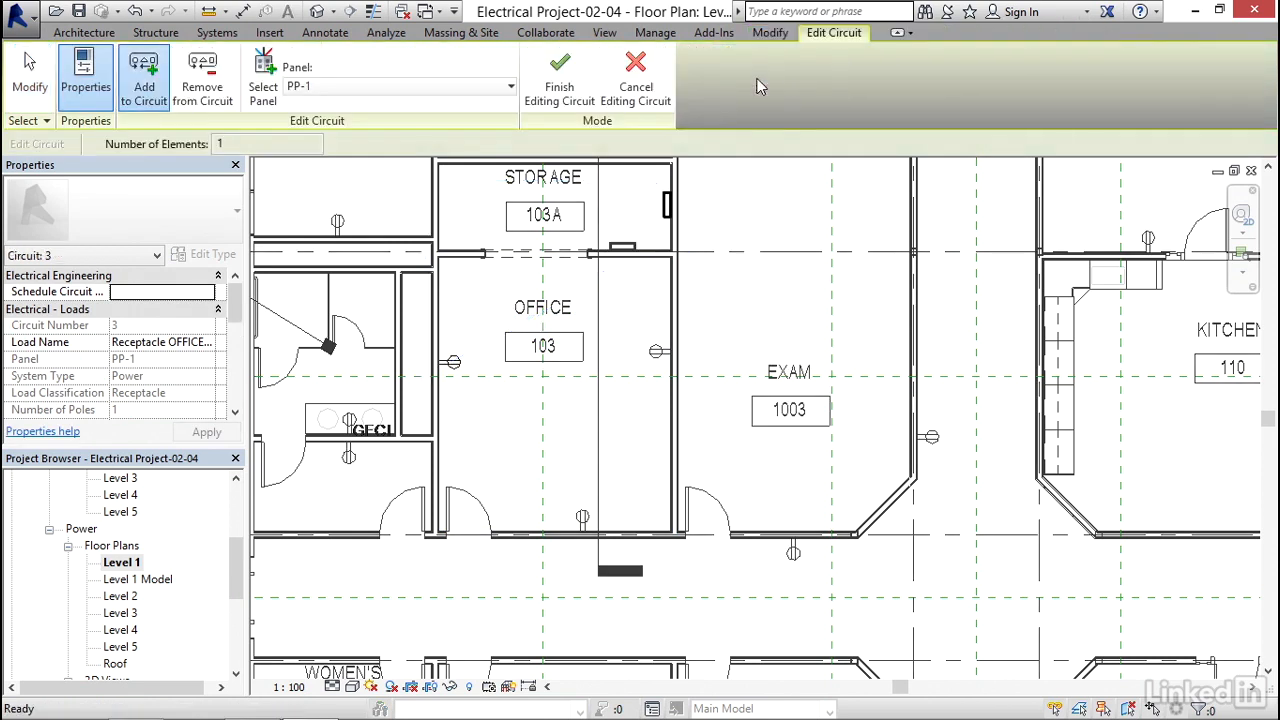
click(655, 354)
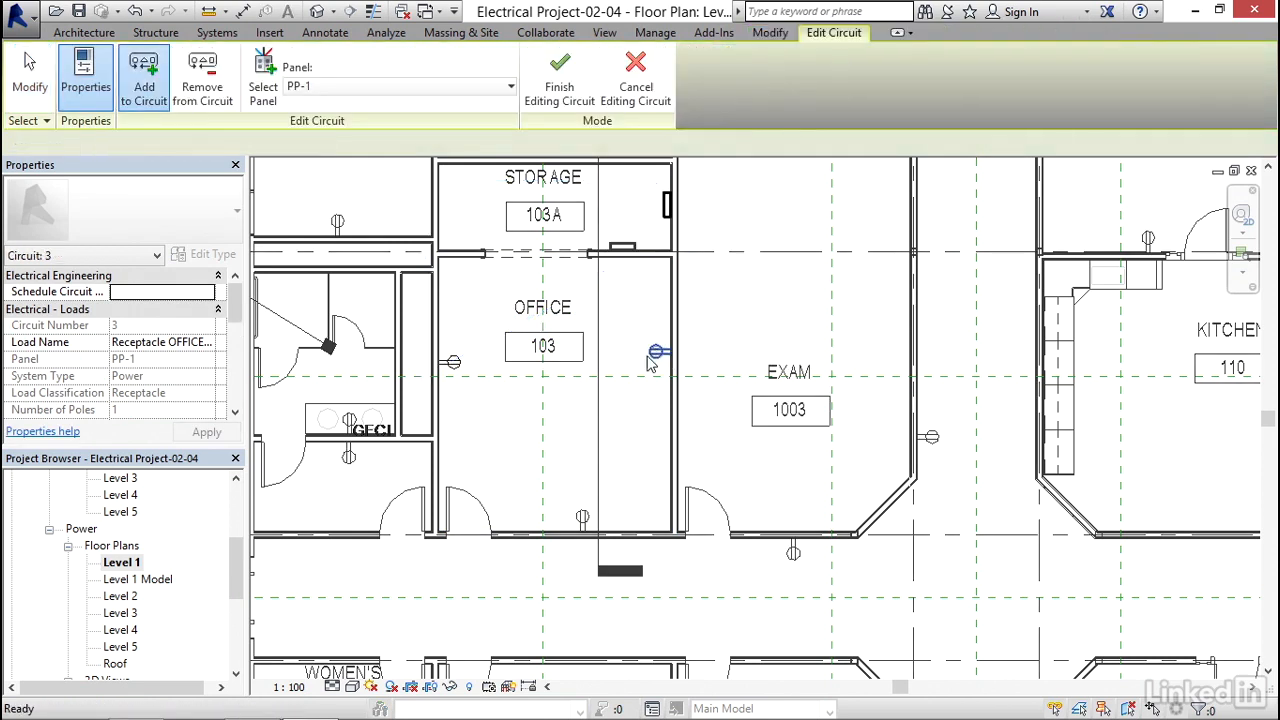
click(582, 517)
Shorten the circuit's load name to OFFICE 103 and finish editing the circuit
click(180, 342)
drag(167, 342, 112, 342)
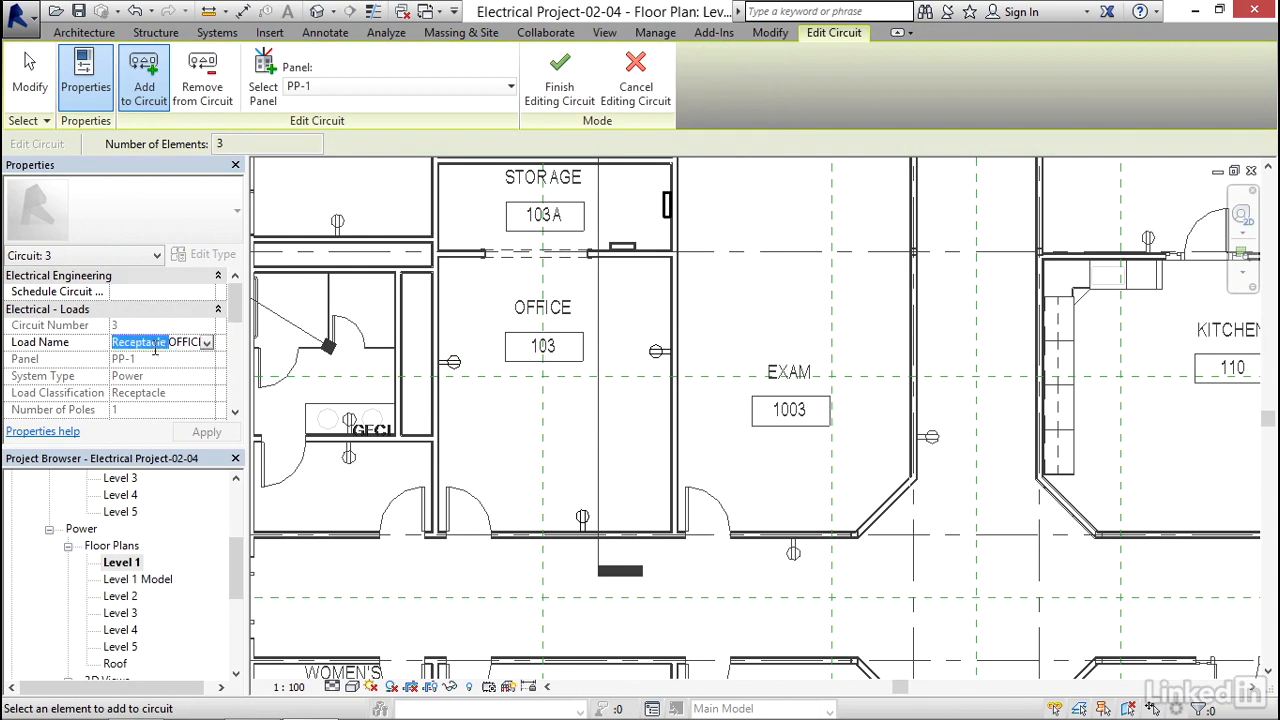
key(Delete)
key(Return)
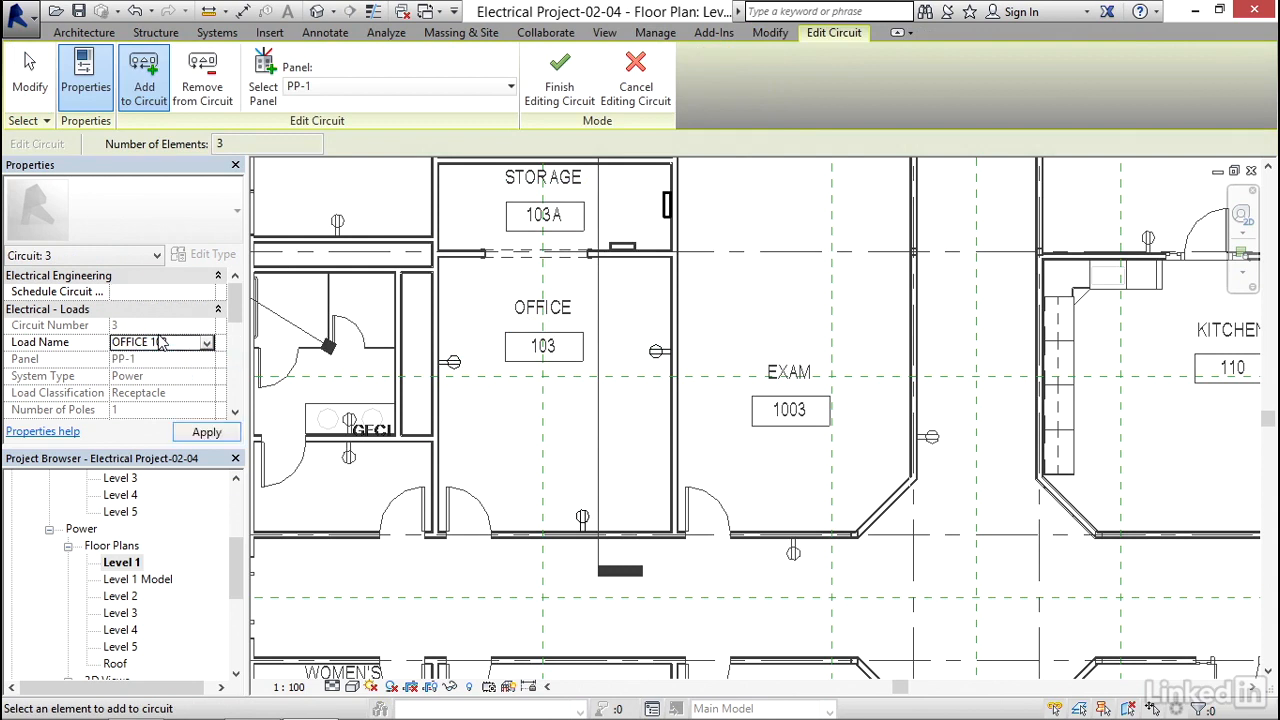
click(204, 433)
click(565, 83)
Set the corridor space's number to 100 and its name to CORRIDOR, and apply the changes
scroll(637, 375, down, 3)
scroll(636, 370, down, 1)
middle_drag(641, 375, 581, 334)
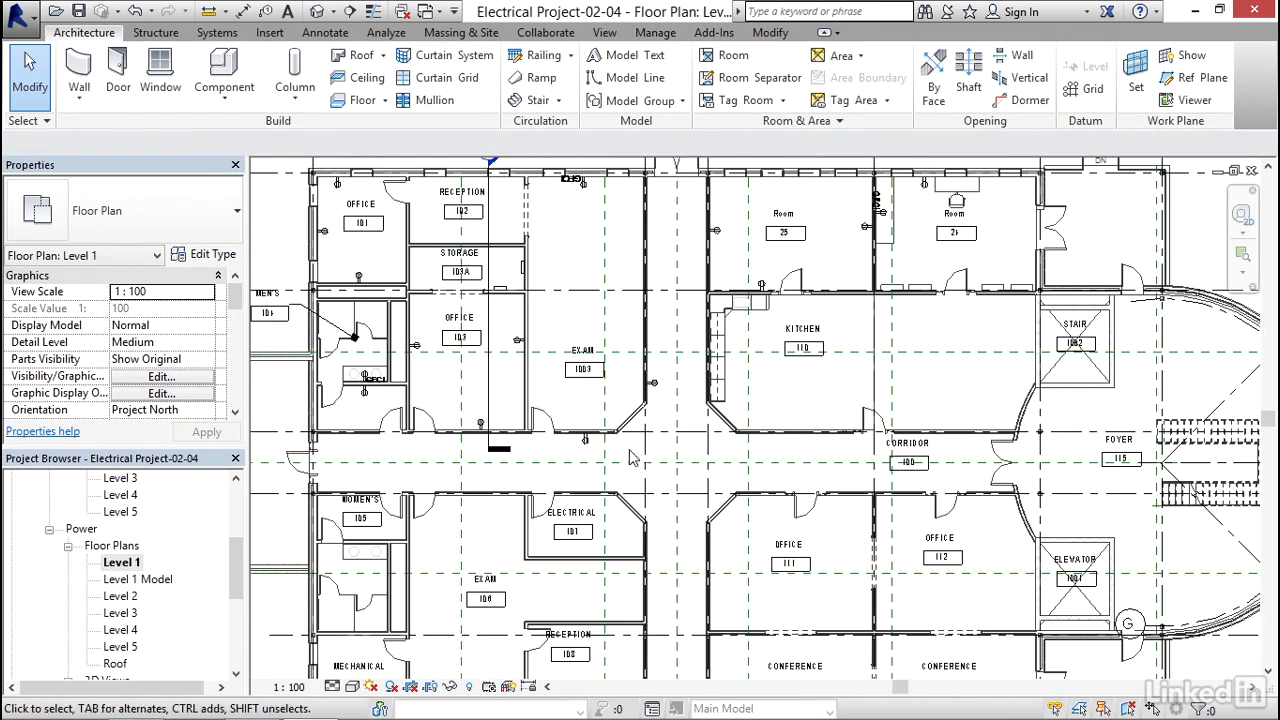
scroll(627, 445, up, 2)
scroll(668, 432, down, 1)
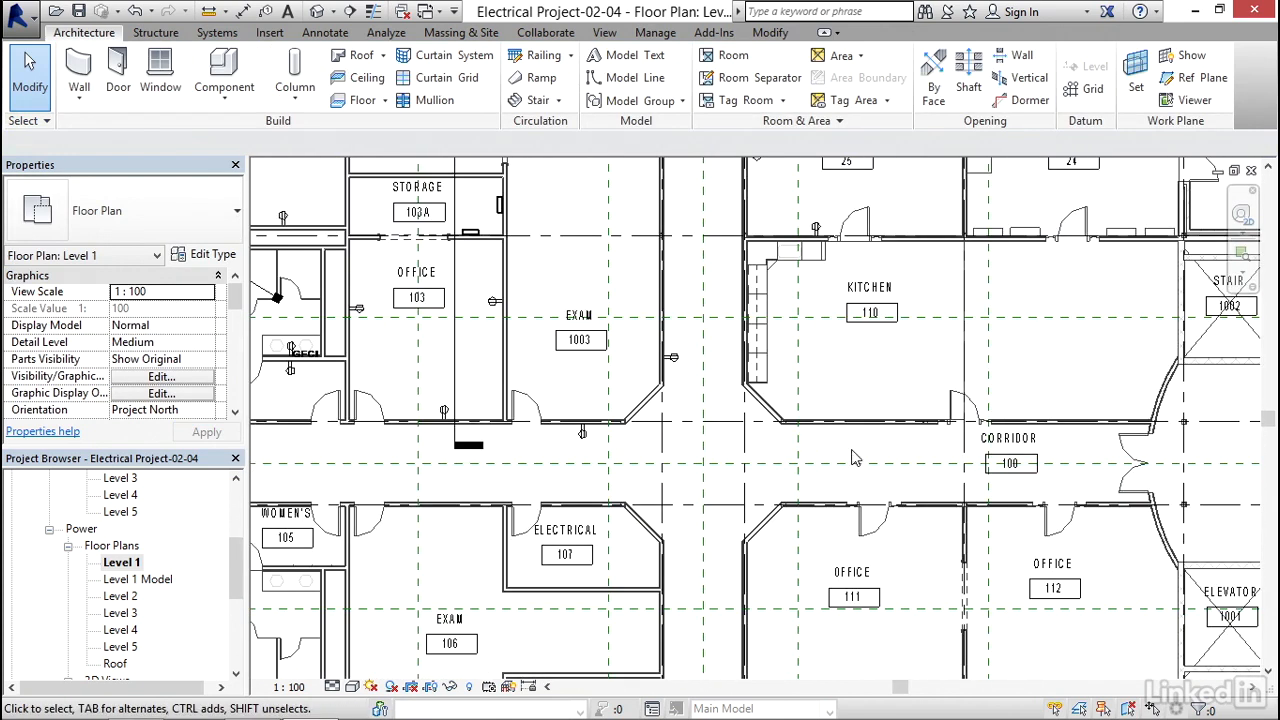
click(930, 506)
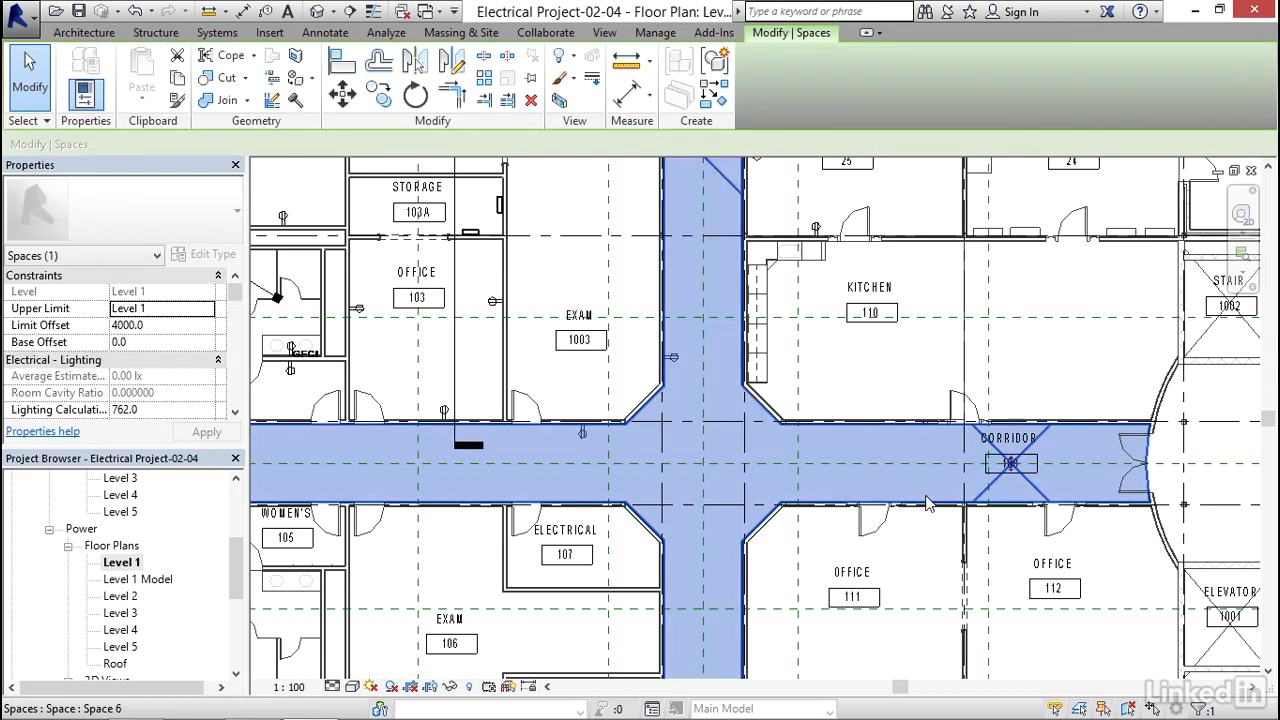
drag(236, 295, 240, 361)
middle_drag(867, 479, 595, 478)
scroll(736, 472, up, 5)
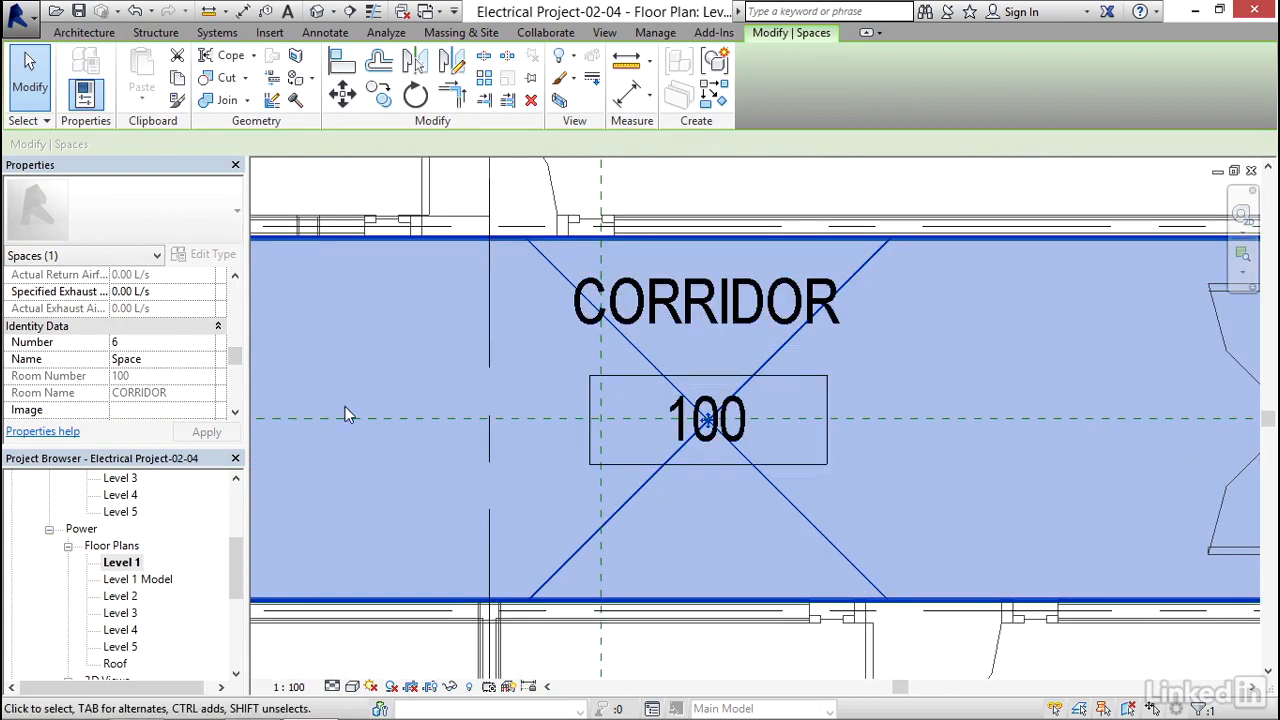
text(00)
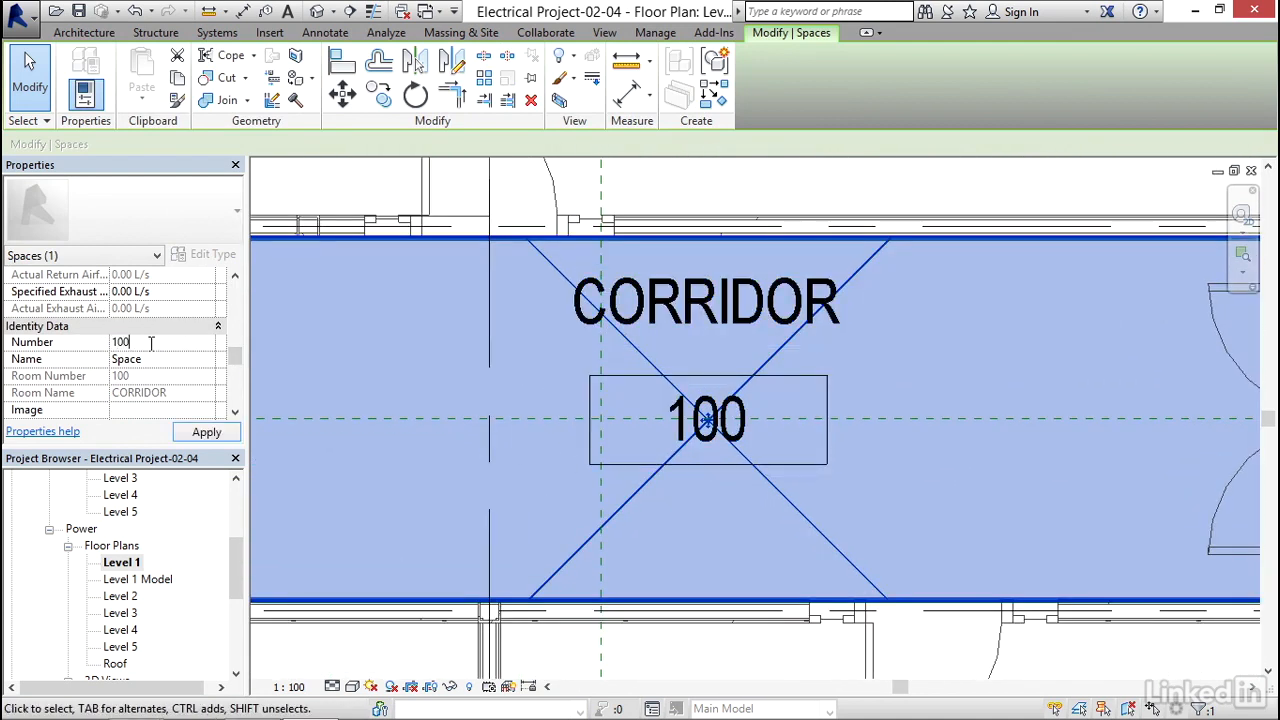
click(157, 360)
text(CORRIDOR)
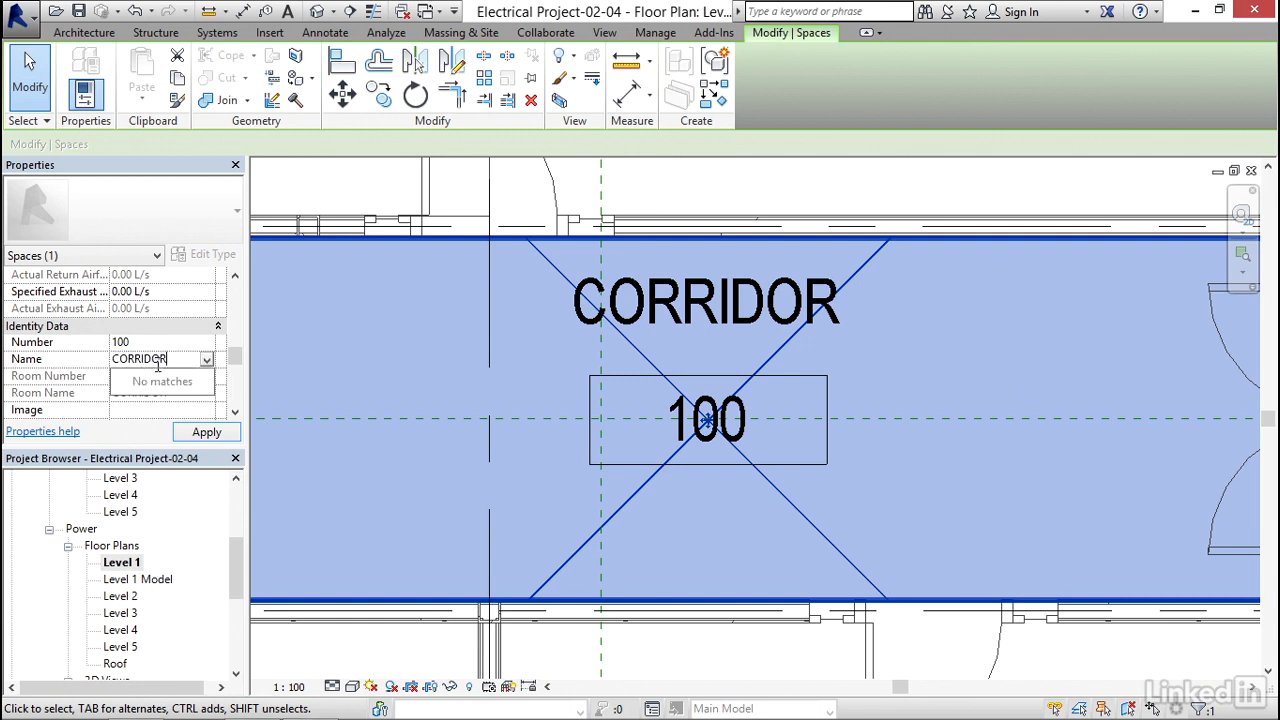
click(206, 432)
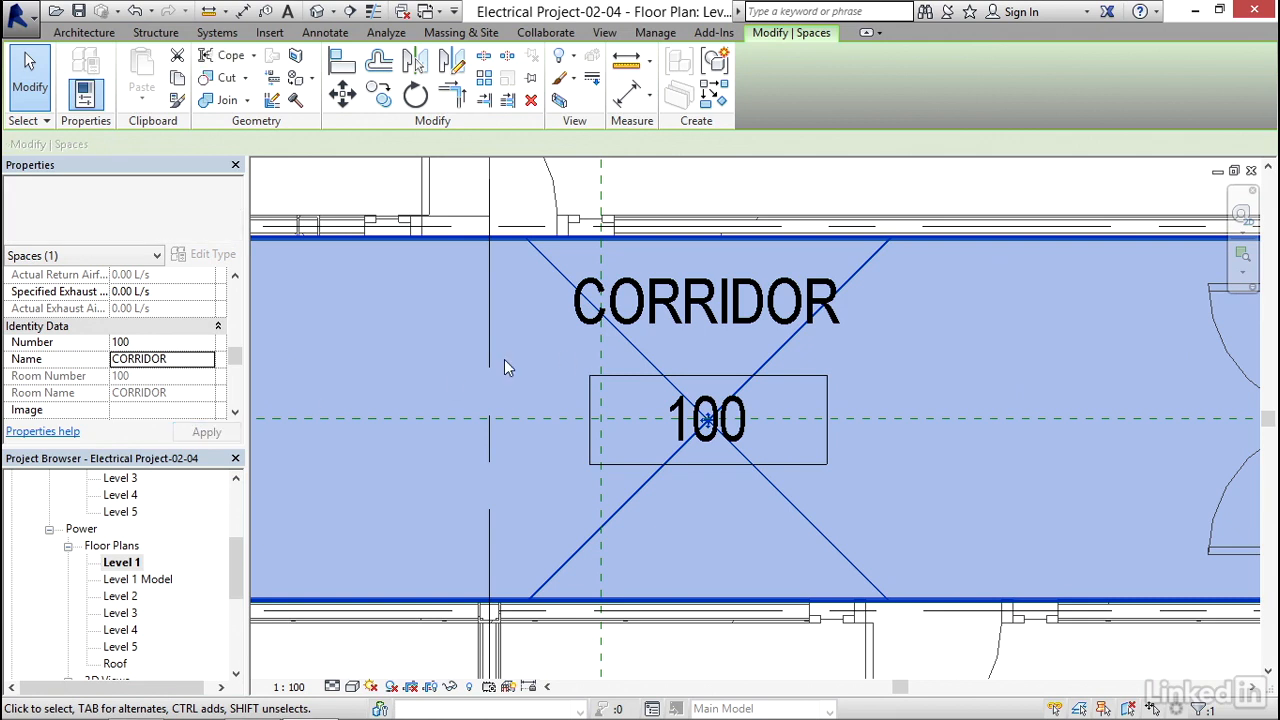
Create a power circuit on panel PP-1 from the receptacle on the corridor side of Exam 1003's right wall
middle_drag(500, 360, 641, 360)
scroll(641, 359, down, 5)
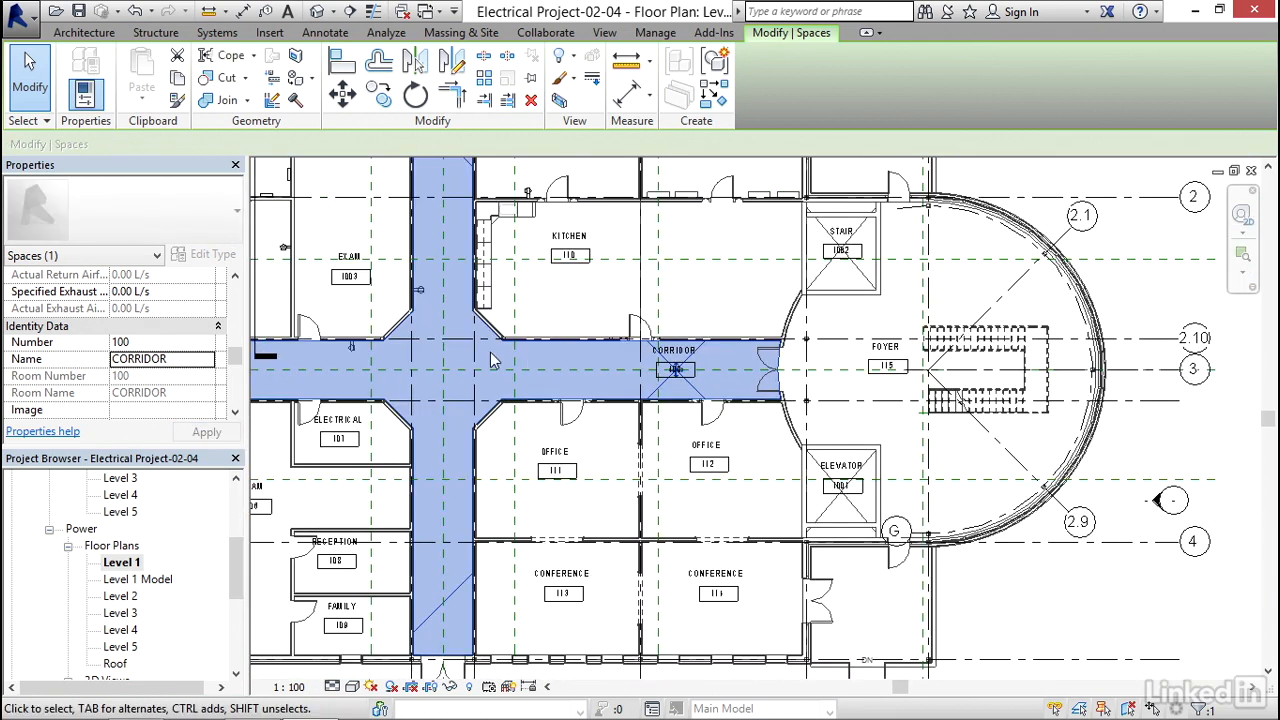
middle_drag(500, 362, 614, 426)
key(Escape)
scroll(522, 390, up, 6)
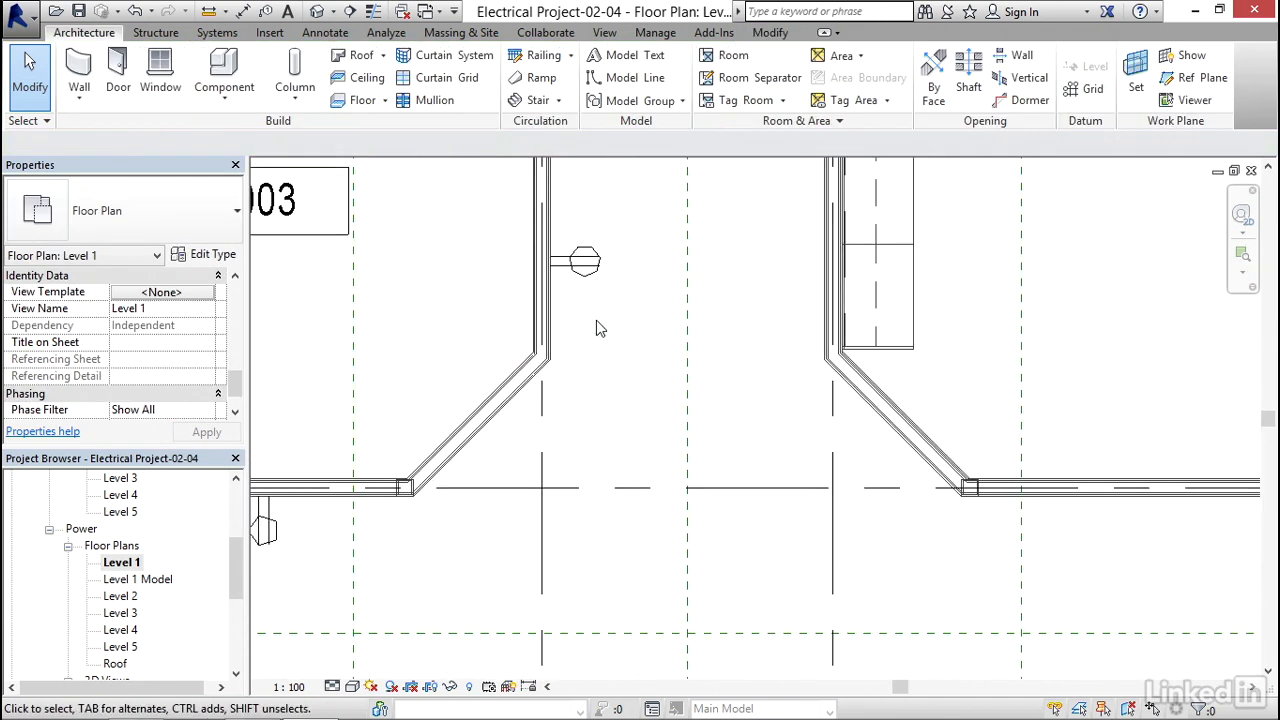
click(587, 264)
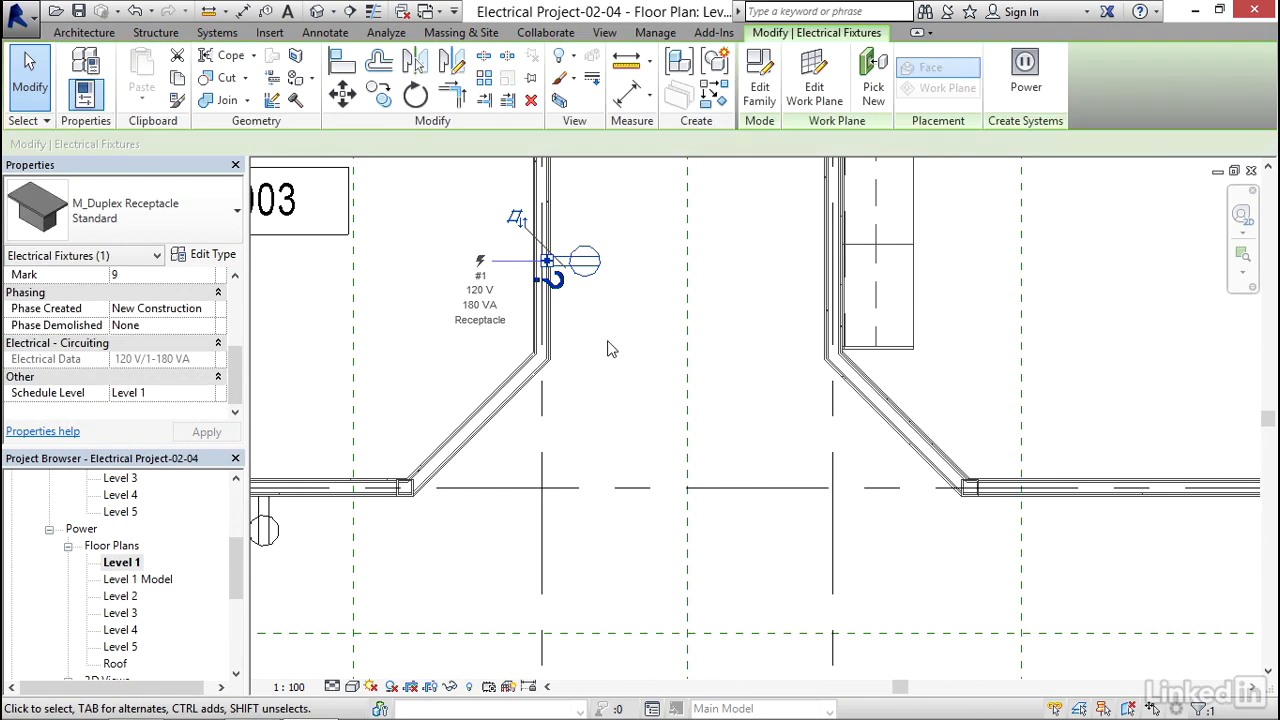
click(1028, 76)
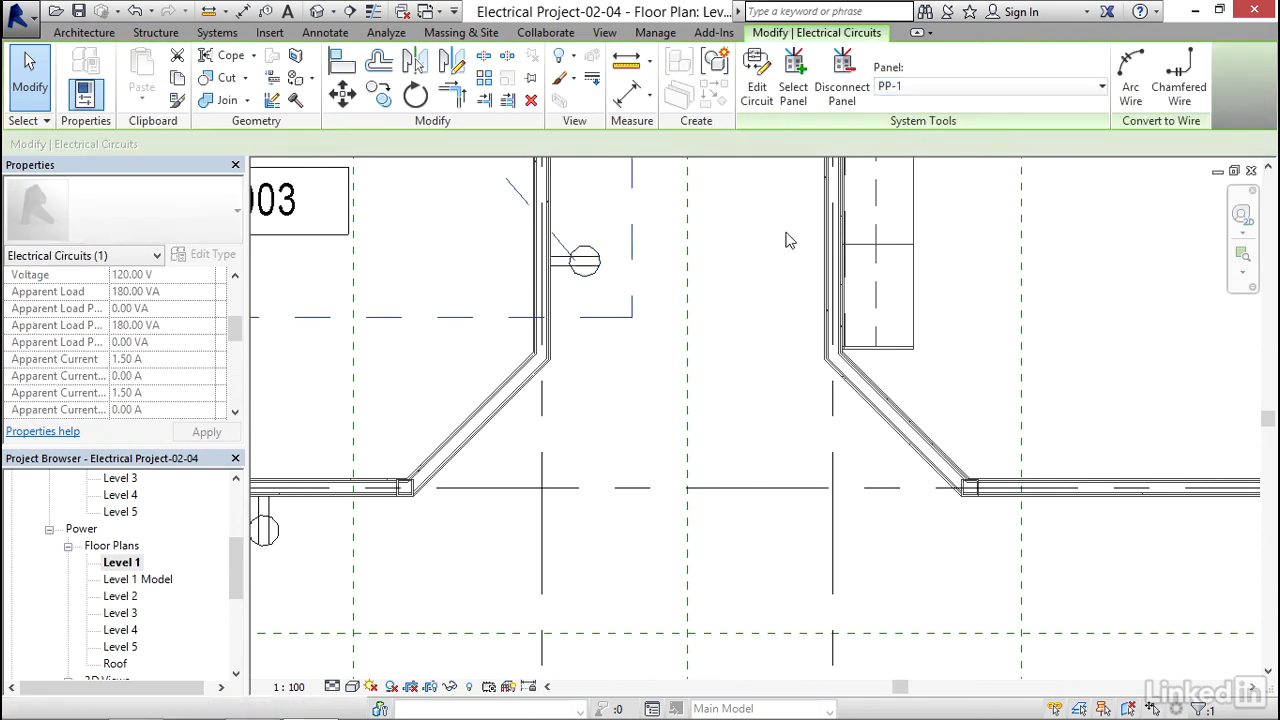
Edit the circuit to add the receptacle on the corridor side of Exam 1003's lower wall, and finish editing
click(757, 80)
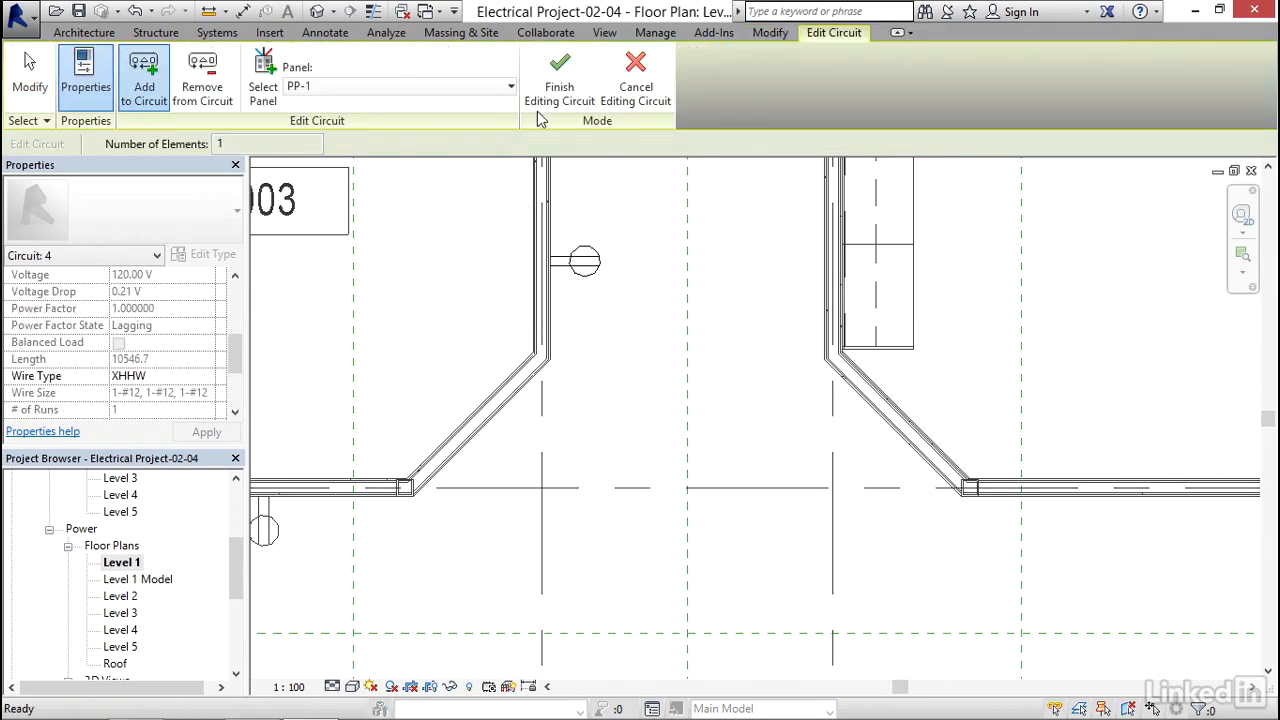
middle_drag(504, 435, 671, 348)
click(431, 443)
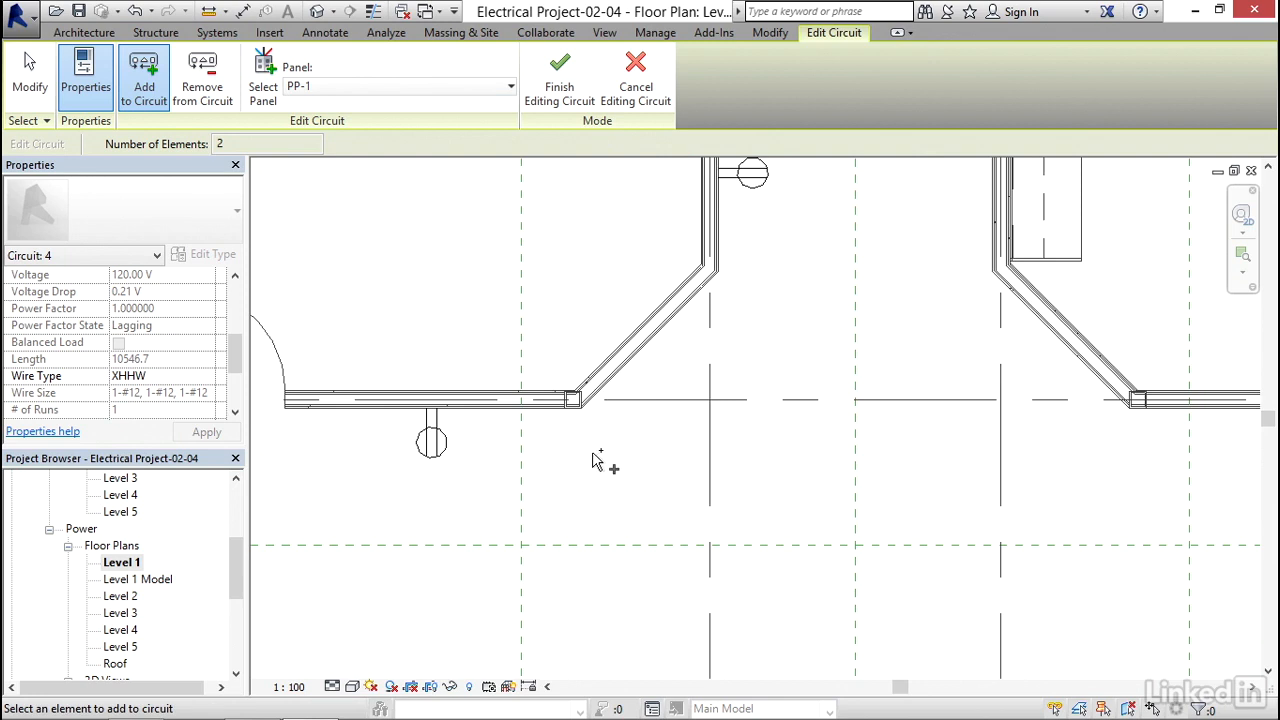
click(558, 92)
Create a power circuit on panel PP-1 from the receptacle on Room 25's right wall
scroll(478, 363, down, 3)
scroll(480, 365, down, 5)
middle_drag(489, 322, 478, 378)
scroll(630, 308, up, 3)
scroll(630, 308, down, 2)
scroll(548, 313, up, 3)
scroll(618, 351, up, 1)
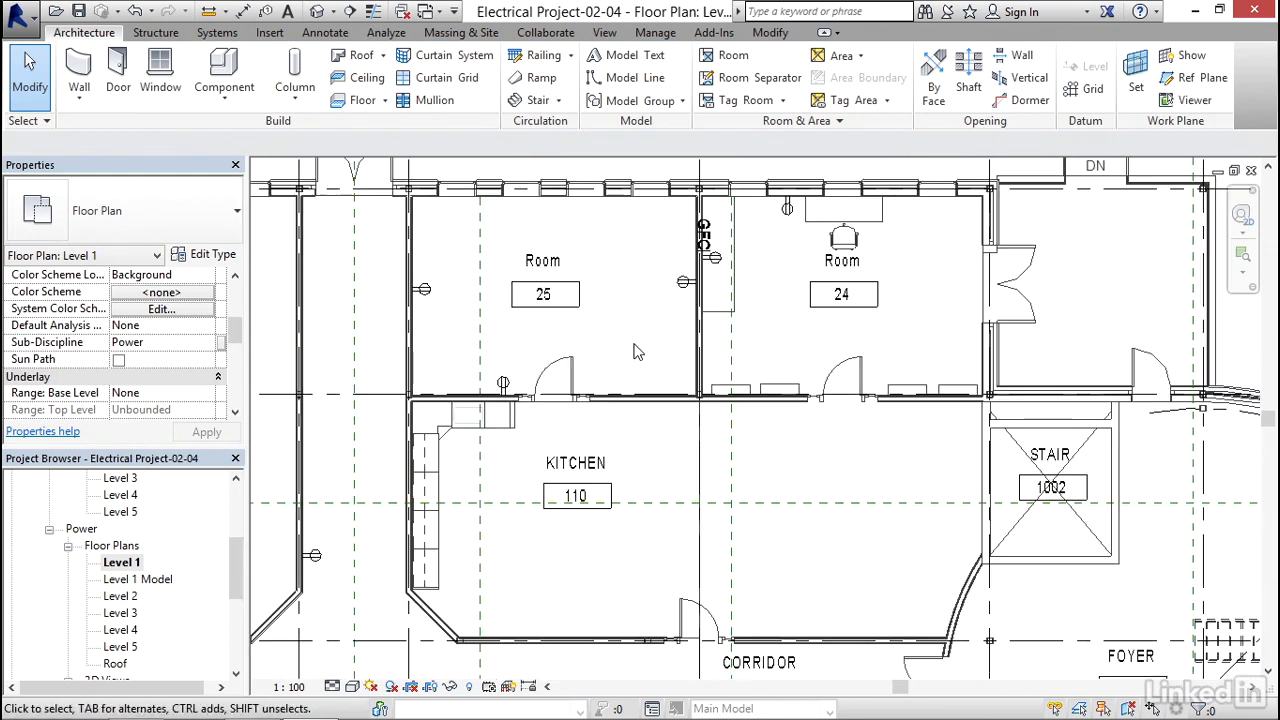
click(686, 284)
click(1025, 66)
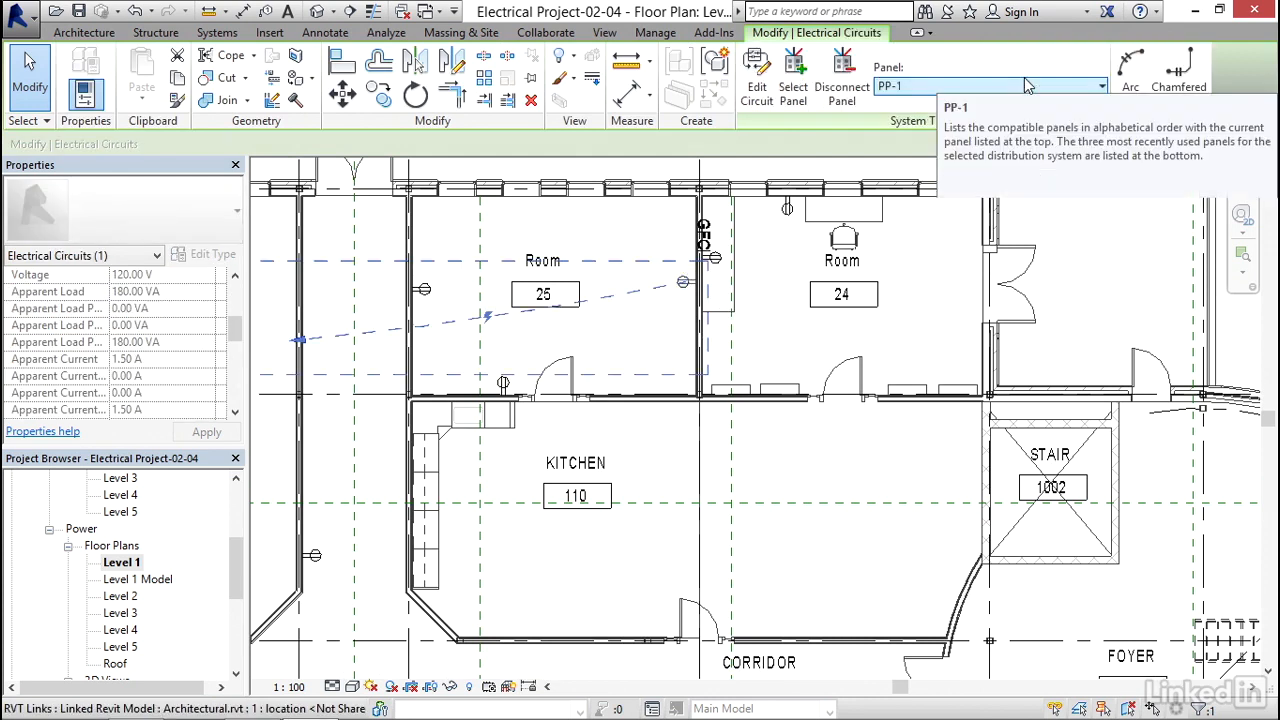
Edit the circuit to add the receptacles on Room 25's left and lower walls
click(757, 80)
click(424, 288)
click(503, 381)
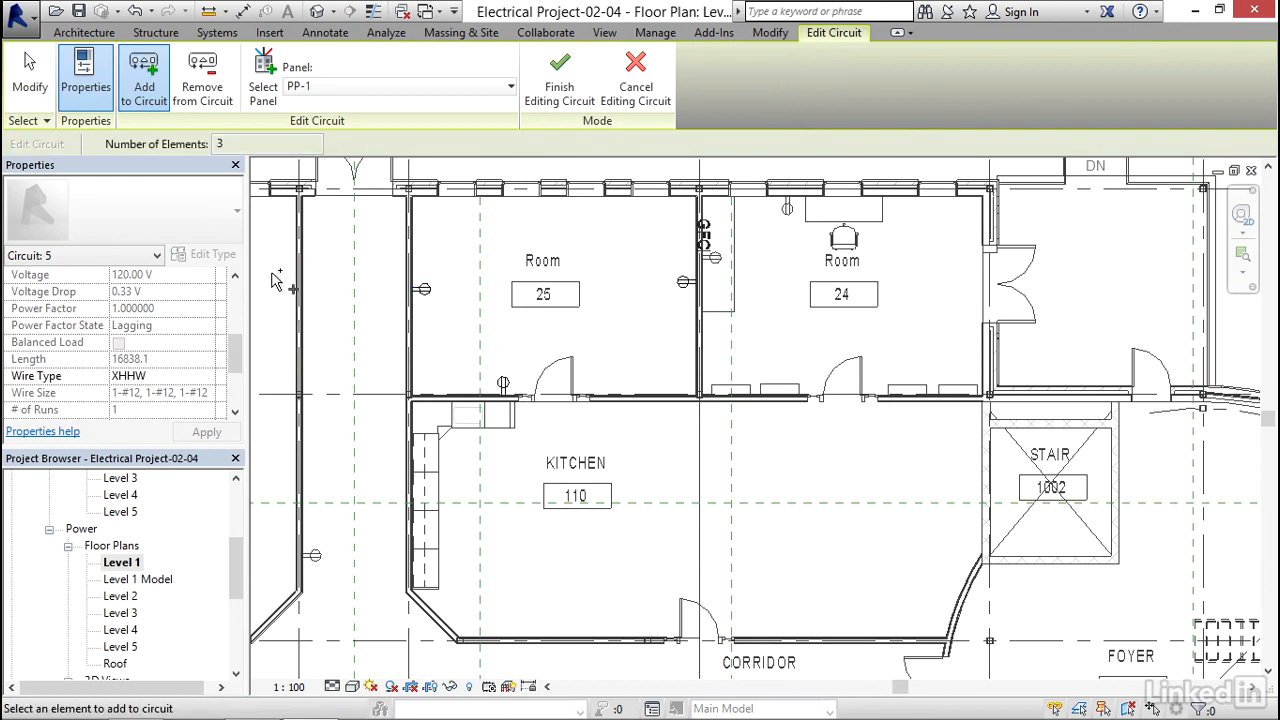
Set the circuit's load name to ROOM 25 and finish editing the circuit
middle_drag(447, 311, 528, 283)
drag(240, 355, 240, 316)
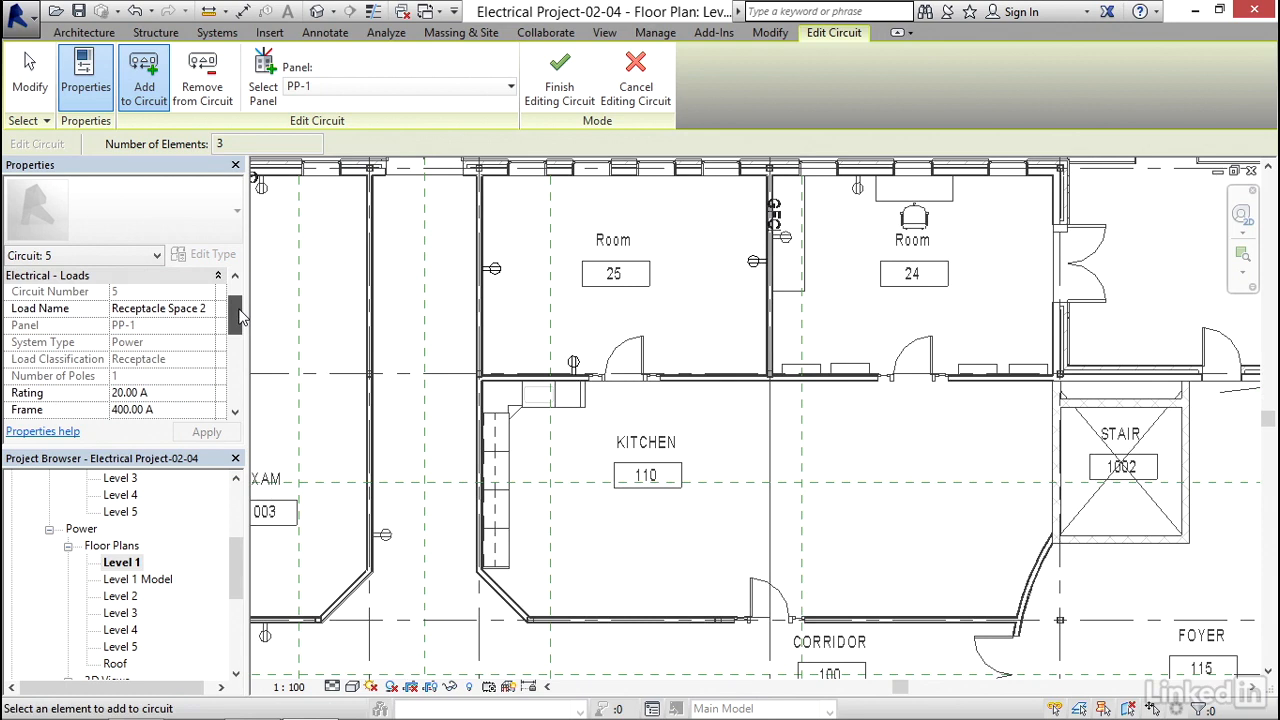
click(198, 308)
drag(198, 308, 142, 308)
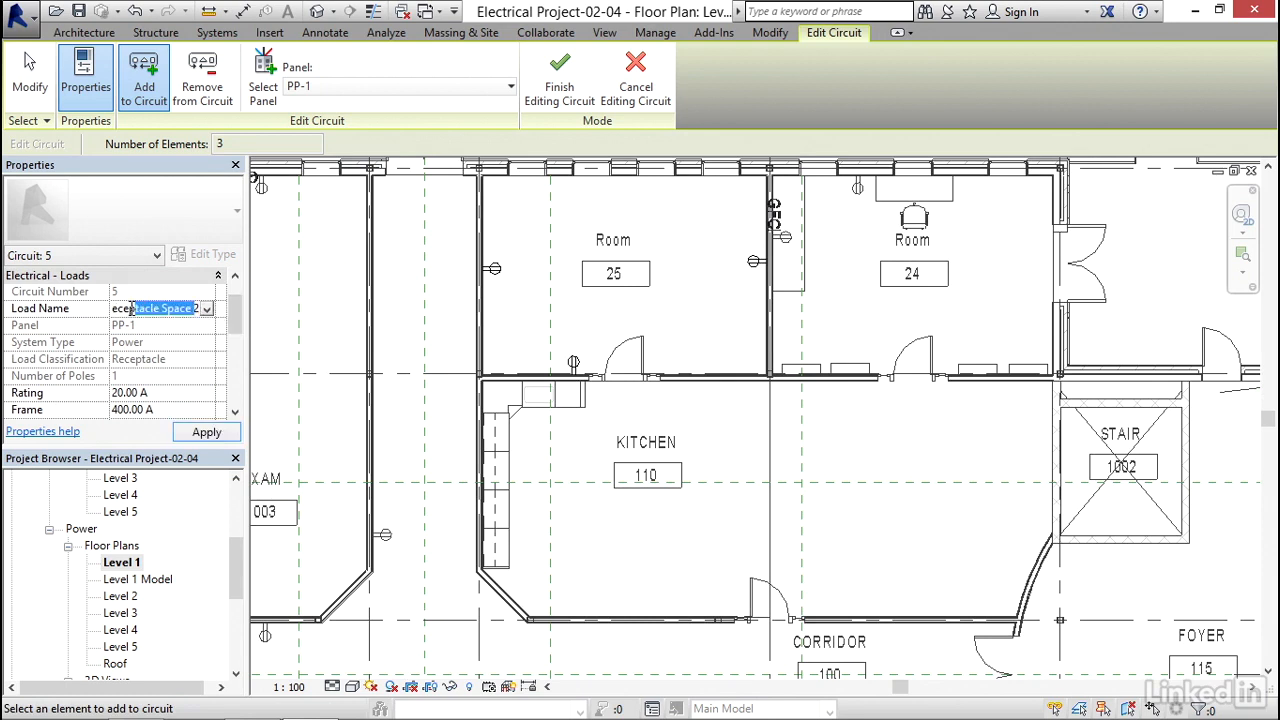
text(ROOM 25)
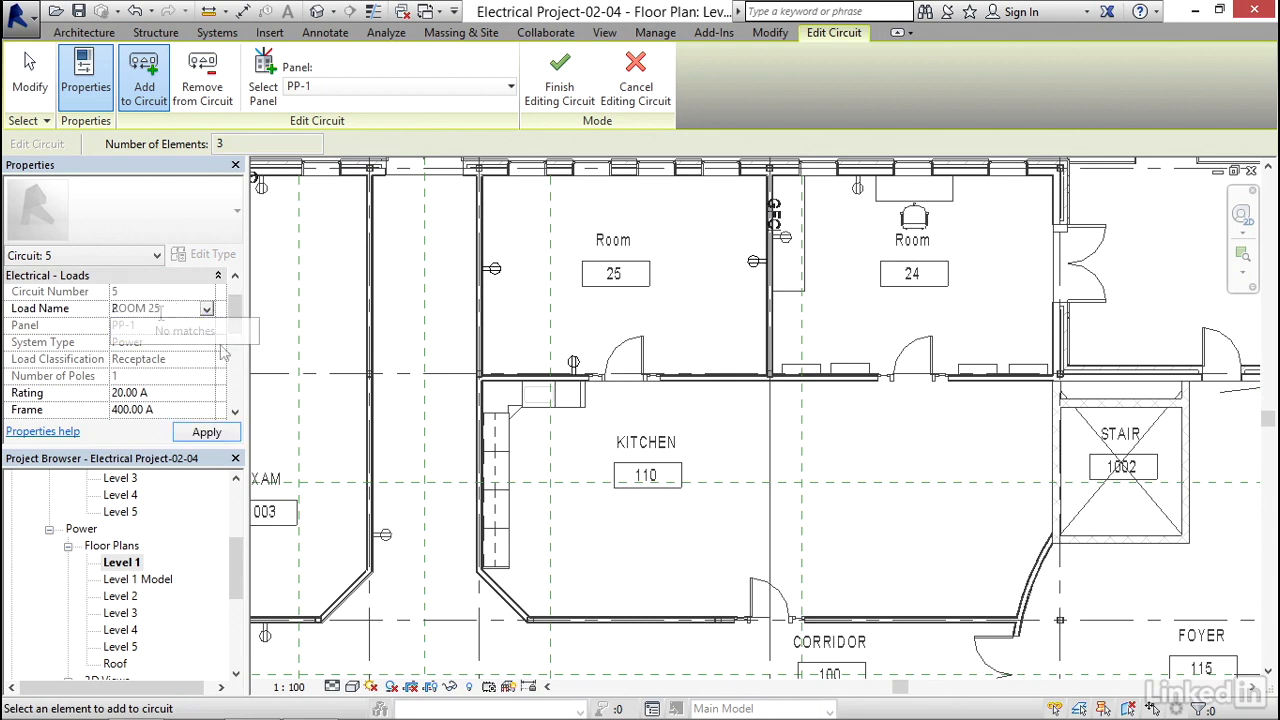
middle_drag(777, 301, 531, 304)
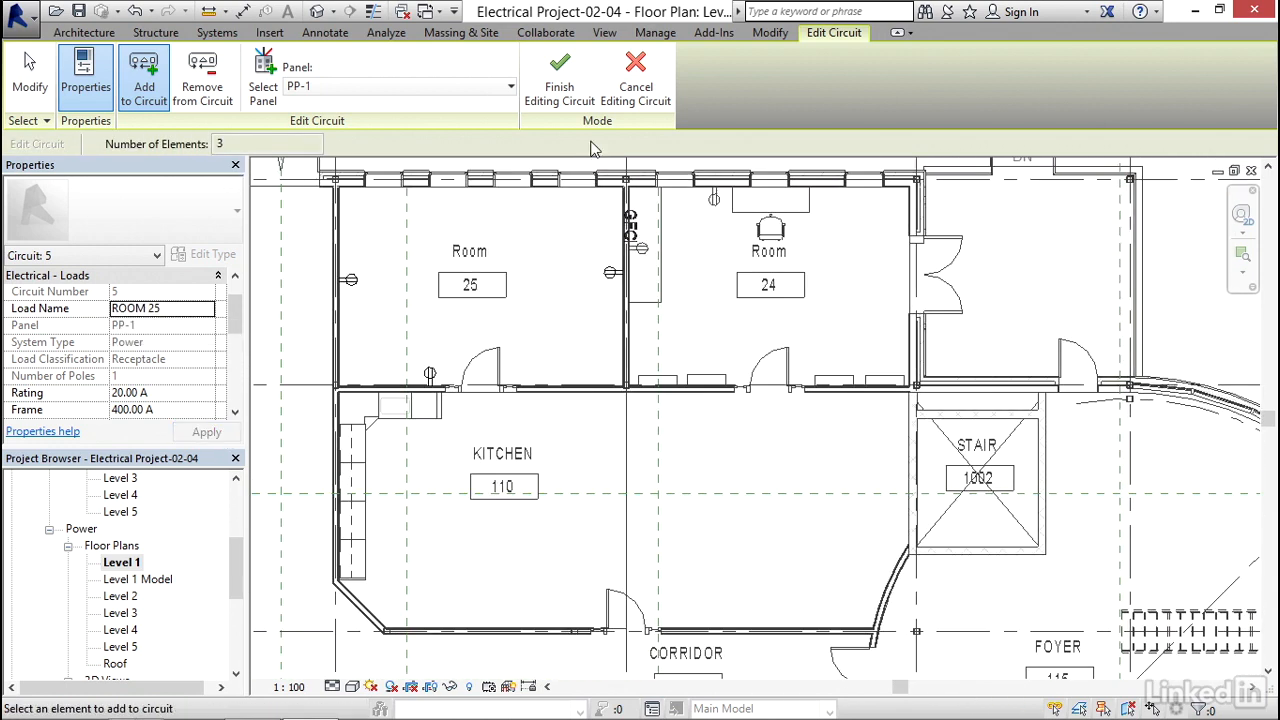
click(559, 80)
Create a power circuit on panel PP-1 from Room 24's GFCI receptacle and add the receptacle on the room's upper wall
middle_drag(703, 302, 608, 327)
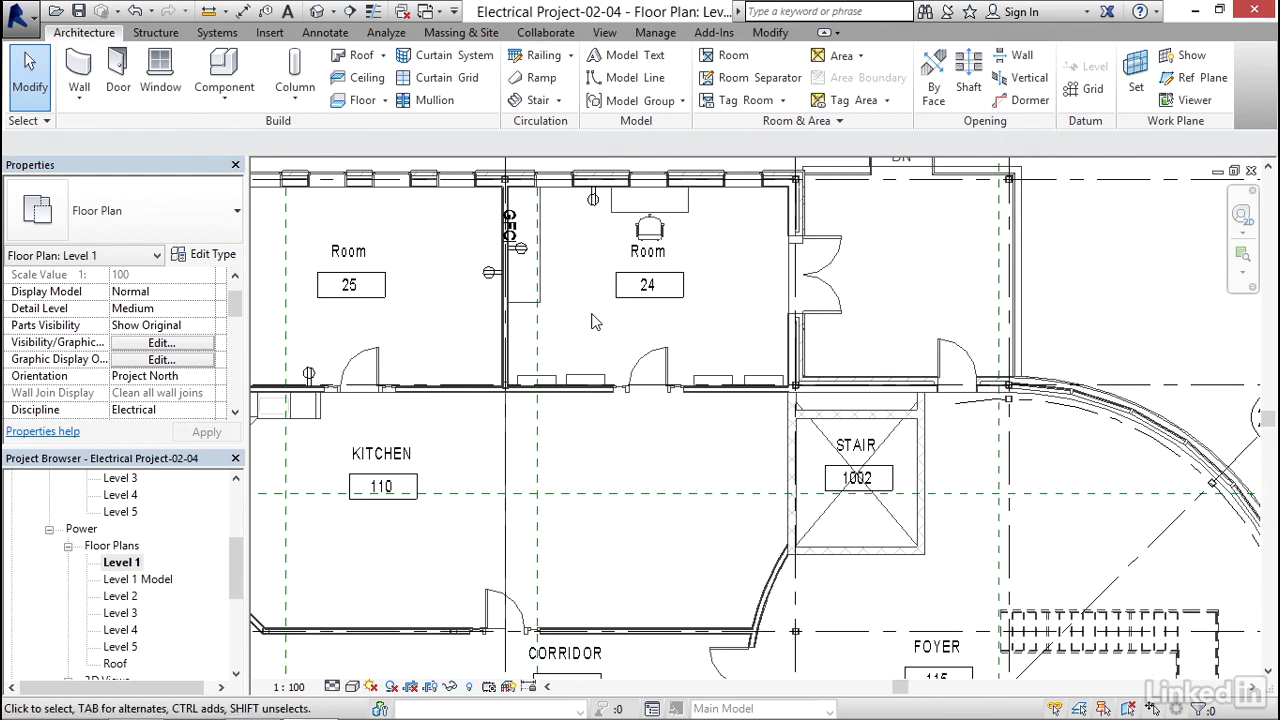
click(510, 235)
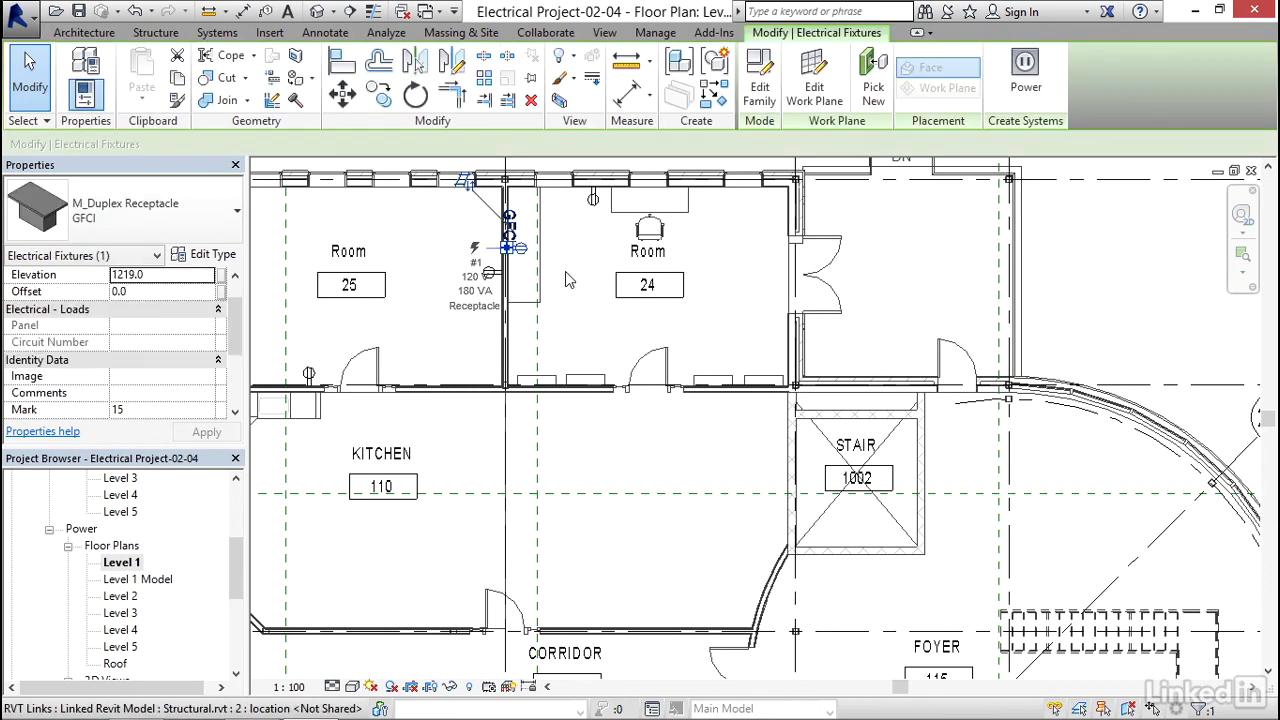
click(1025, 72)
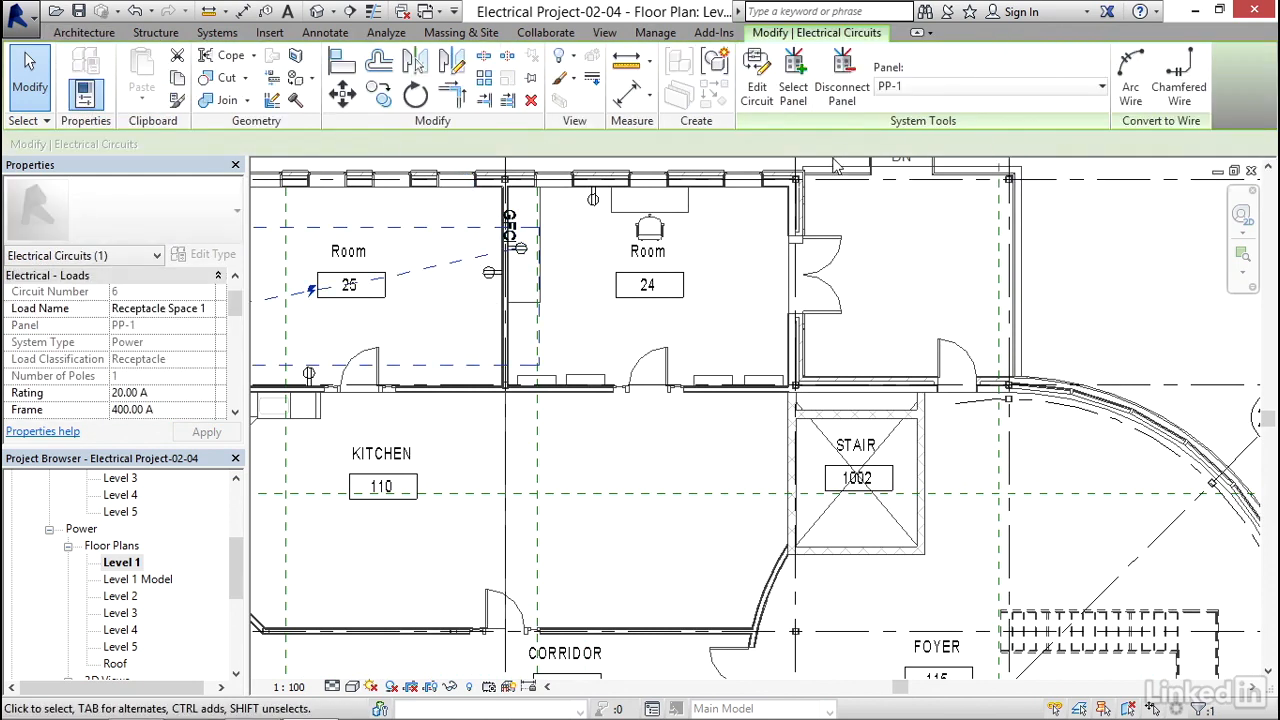
click(759, 105)
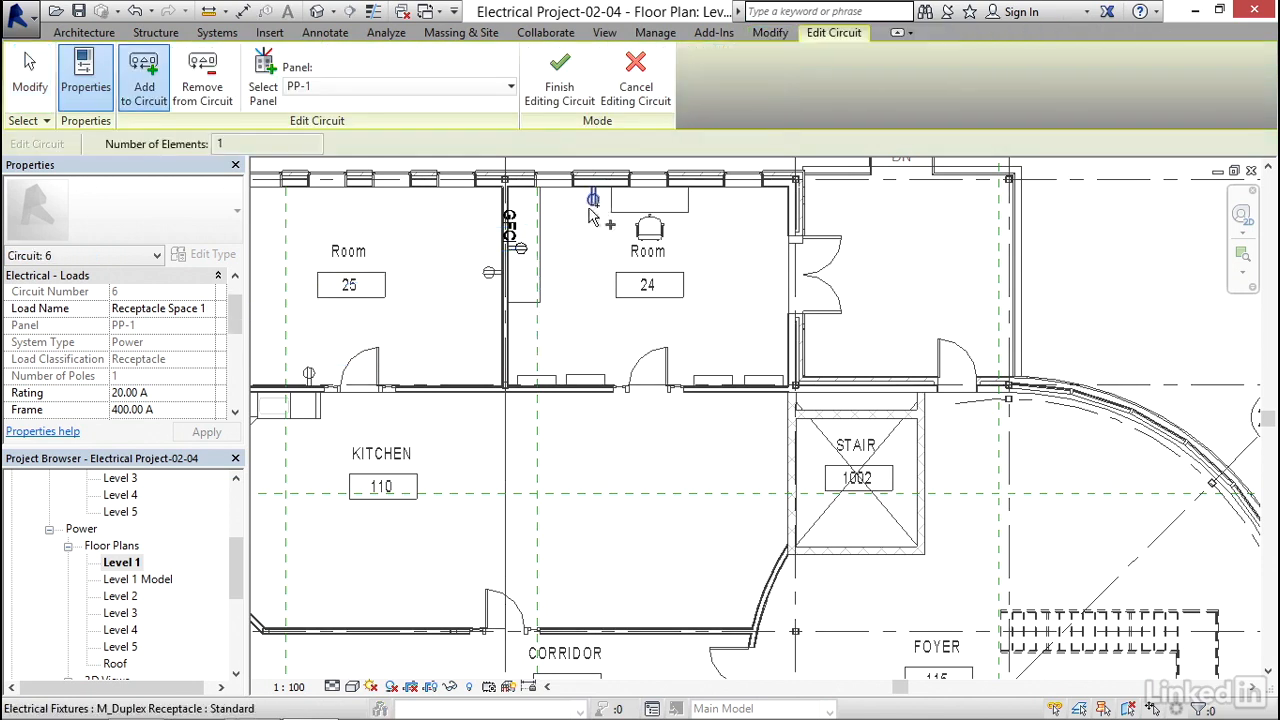
Set the circuit's load name to ROOM 24 and finish editing the circuit
click(205, 310)
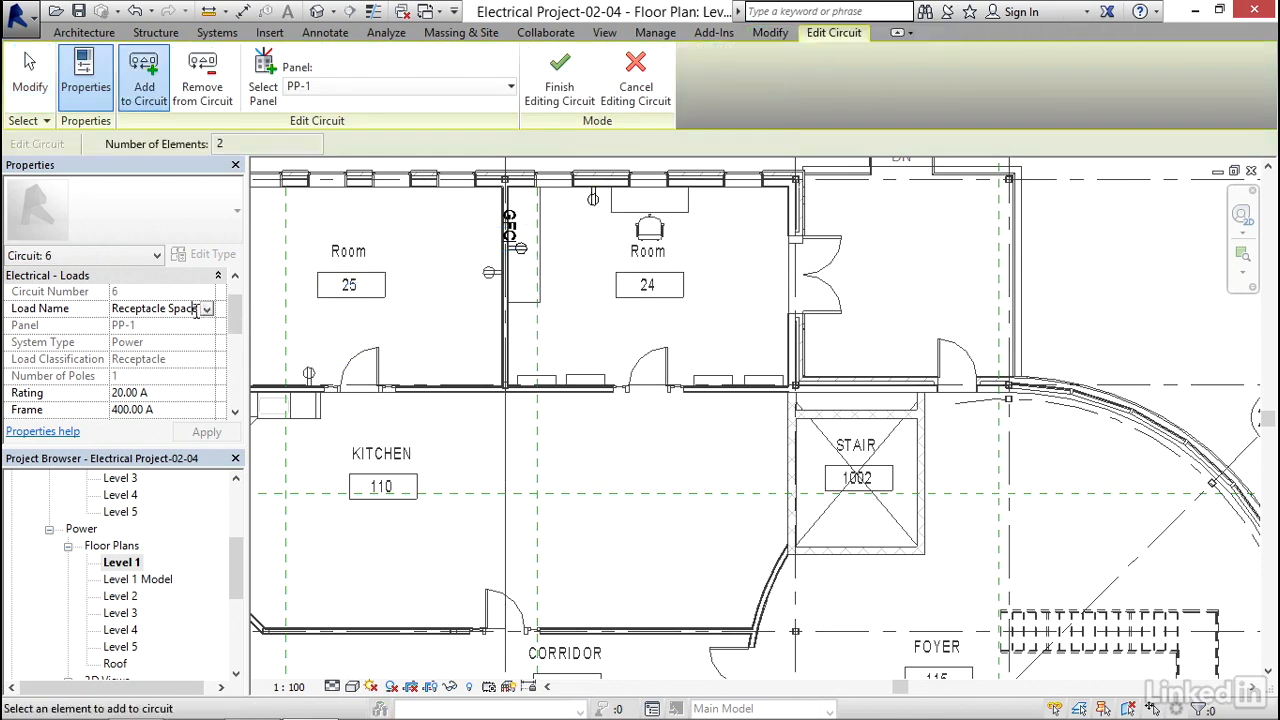
drag(182, 308, 109, 308)
text(ROOM 24)
click(566, 95)
Use Create Similar on the corridor receptacle beside Exam 1003 to place a standard duplex receptacle on the corridor side of Kitchen 110's lower wall
middle_drag(482, 366, 765, 278)
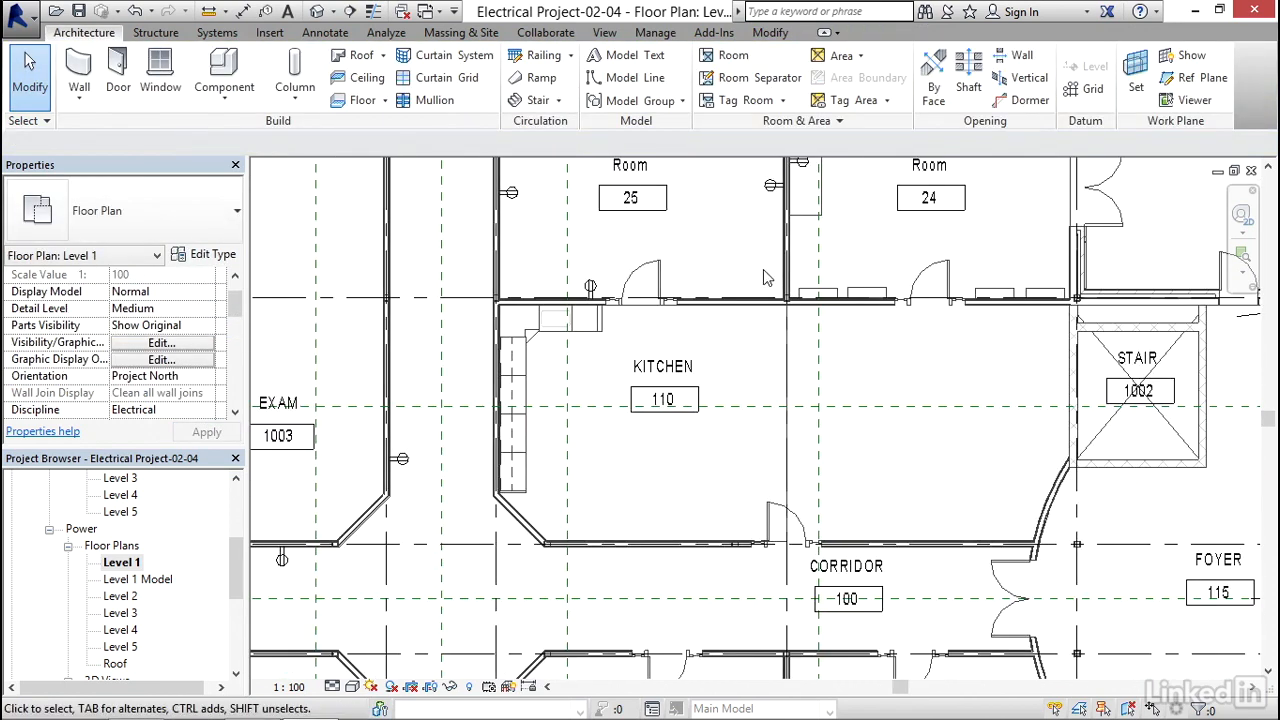
scroll(765, 278, down, 3)
scroll(648, 347, up, 3)
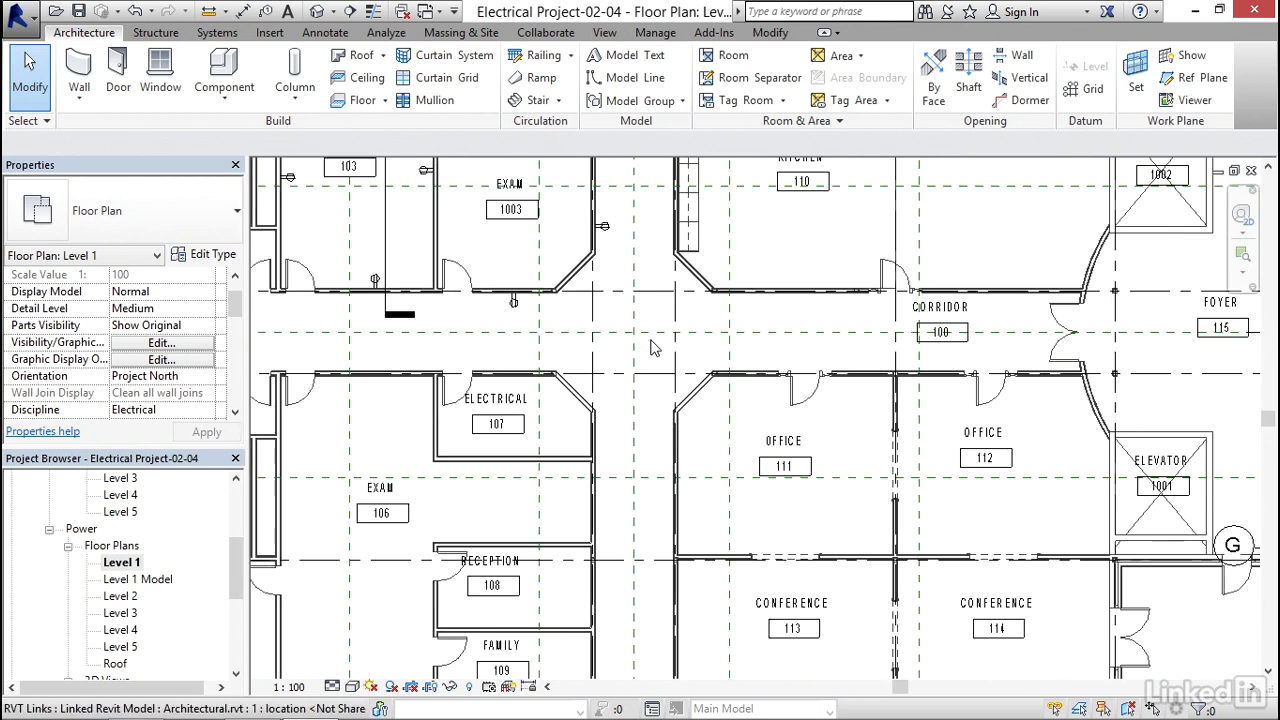
middle_drag(688, 350, 463, 300)
scroll(463, 300, up, 2)
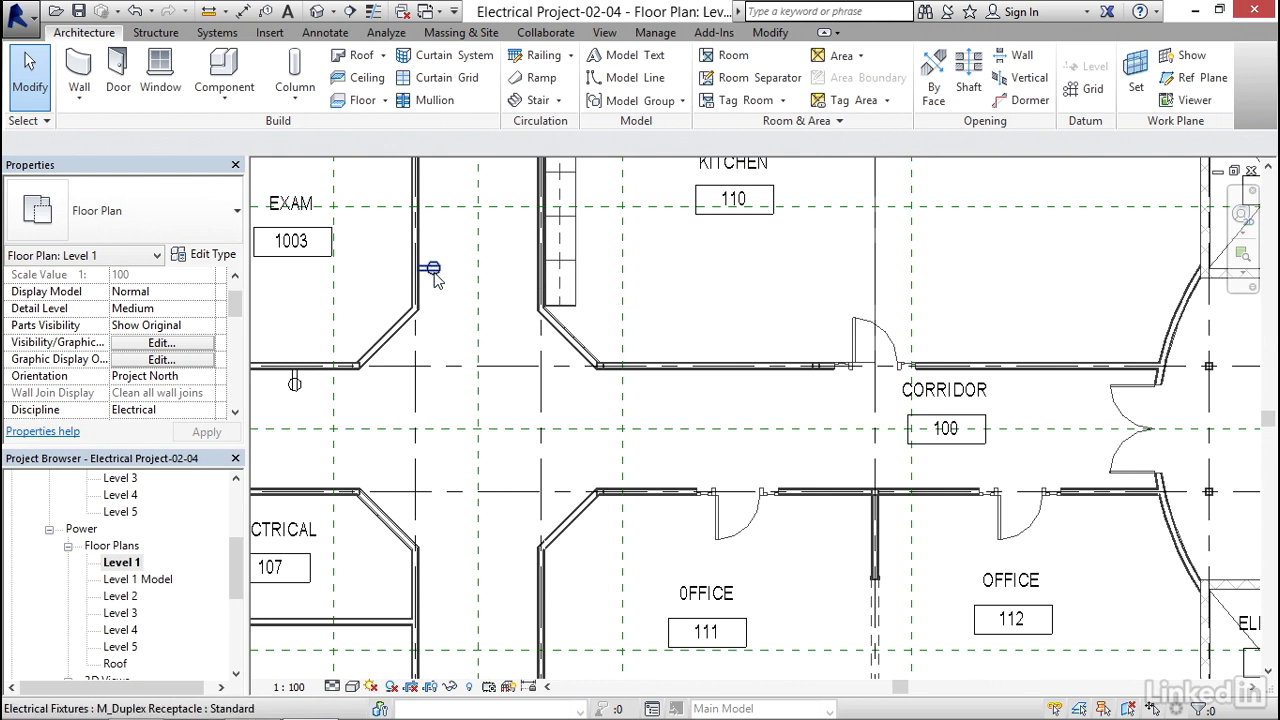
click(432, 270)
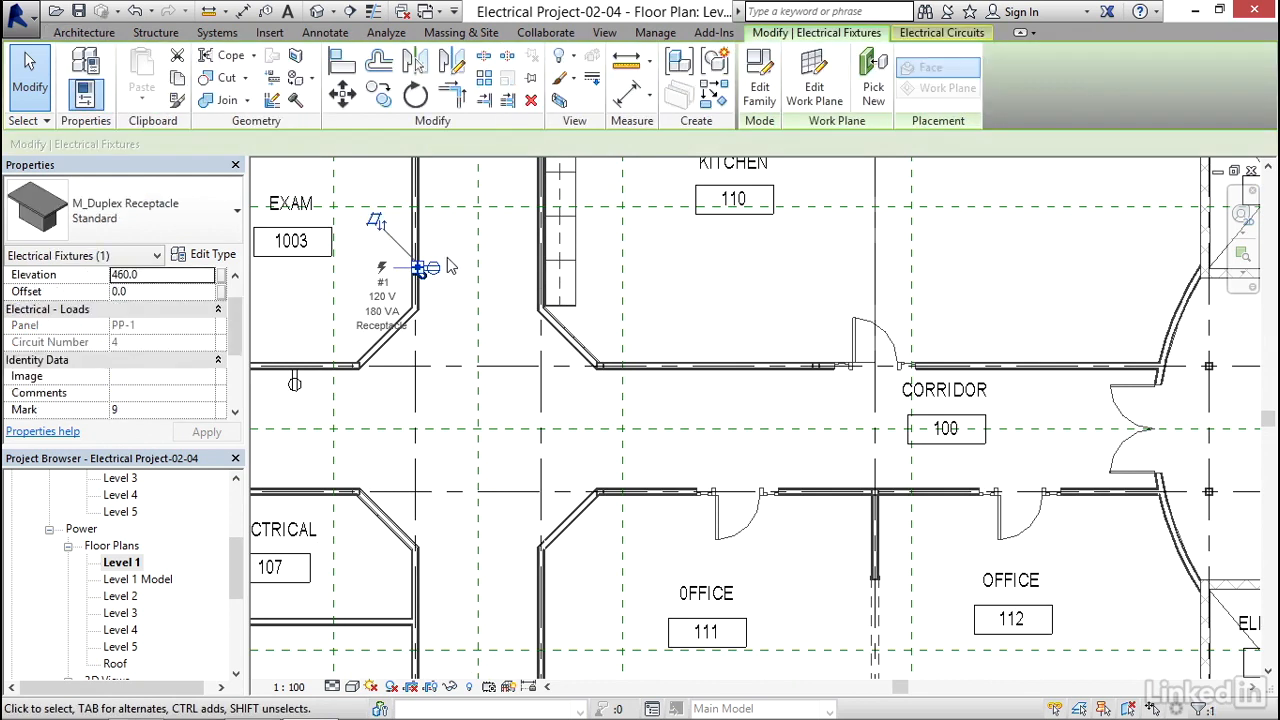
right_click(434, 268)
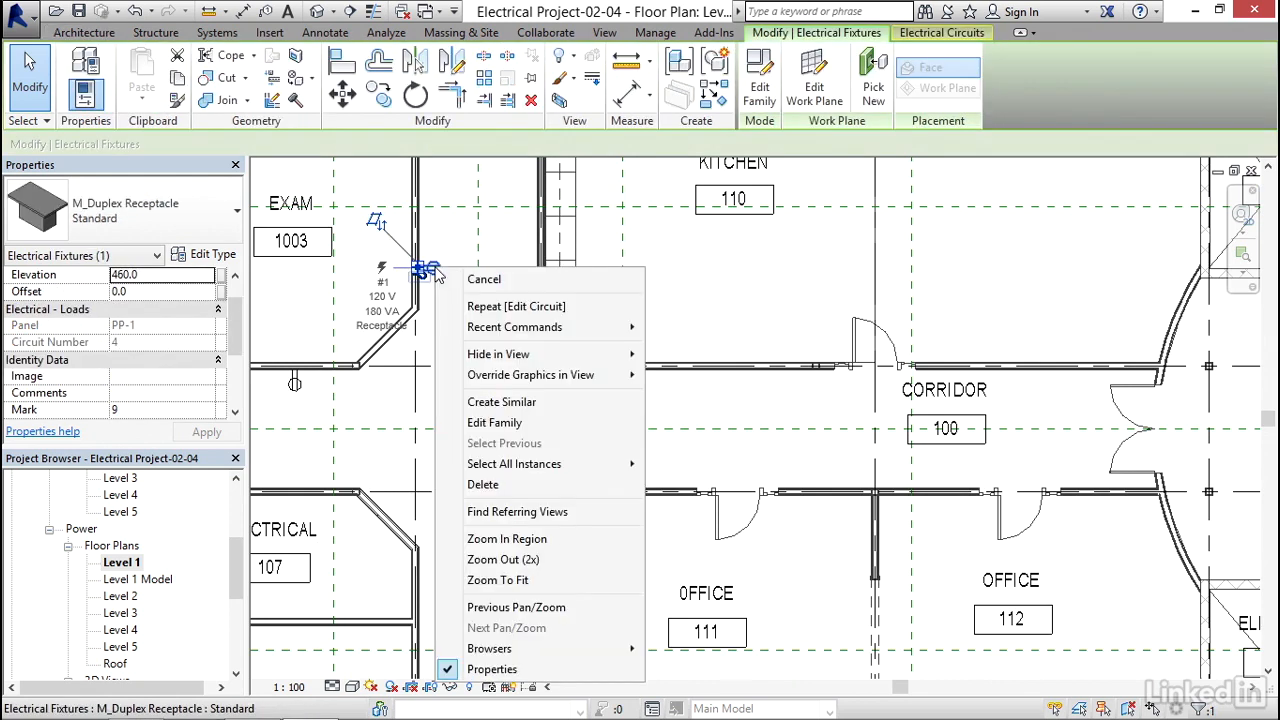
click(540, 401)
middle_drag(696, 394, 588, 394)
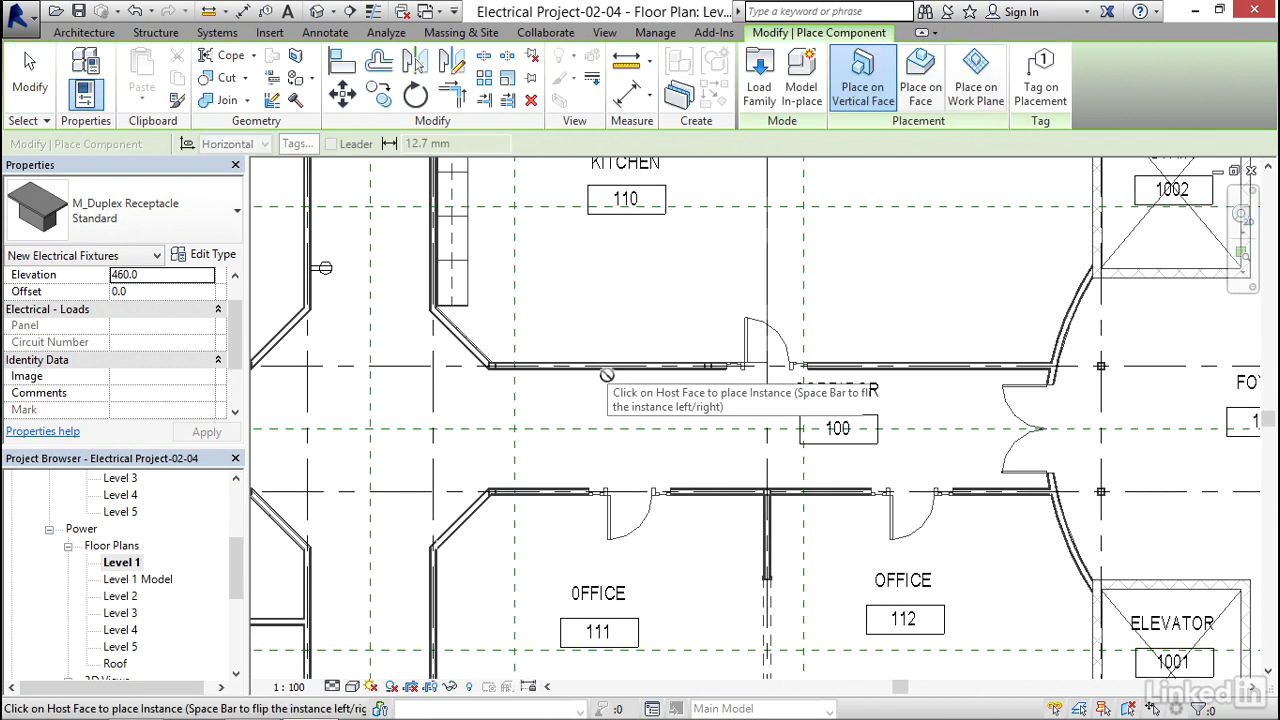
click(607, 368)
Place two more duplex receptacles on the corridor side of Office 111's angled corner and left wall, and end the placement
middle_drag(457, 486, 493, 398)
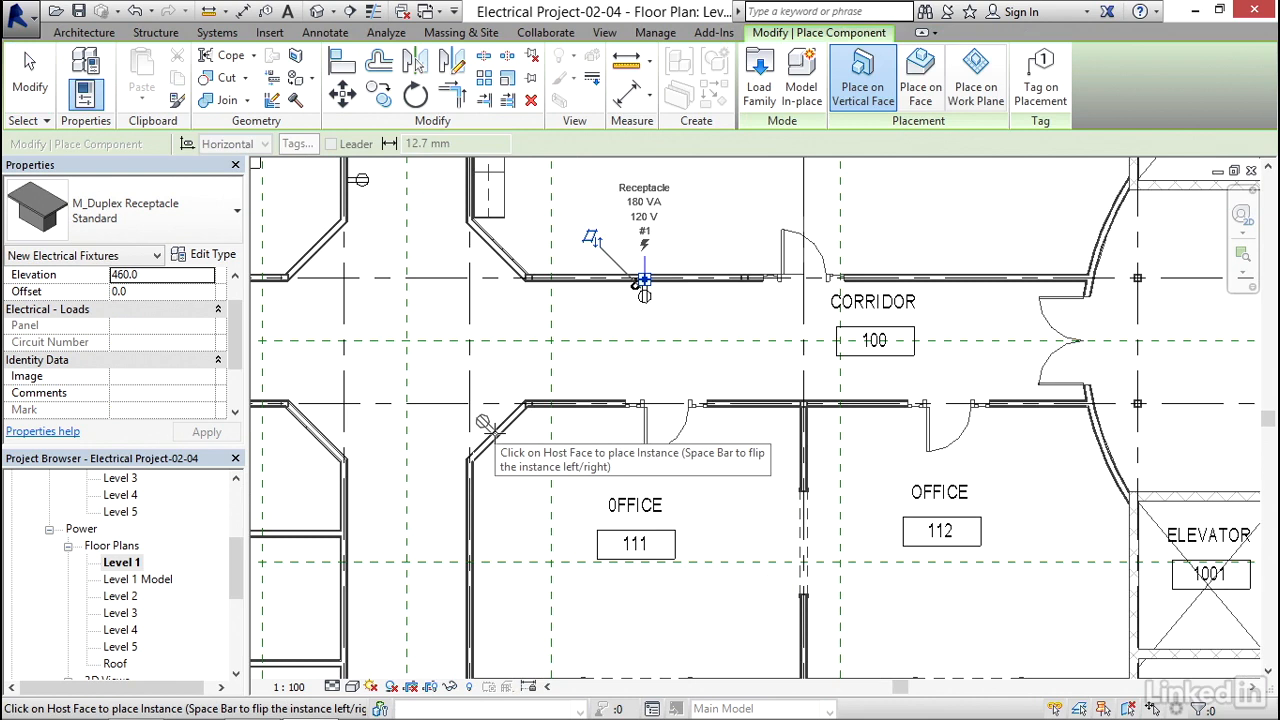
middle_drag(486, 424, 550, 266)
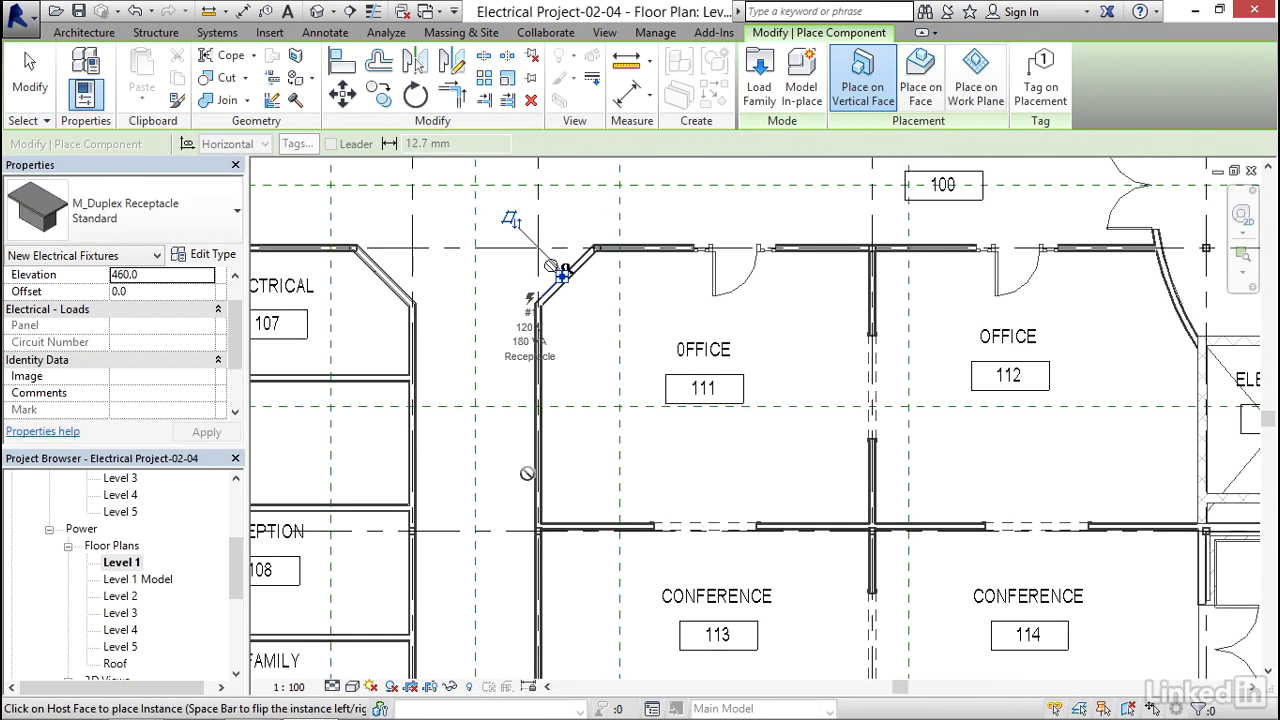
key(Escape)
key(Escape)
Edit the corridor receptacle's circuit on panel PP-1 to add the three duplex receptacles outside Kitchen 110 and Office 111, and finish editing
scroll(588, 341, down, 6)
middle_drag(617, 374, 631, 420)
scroll(545, 338, up, 3)
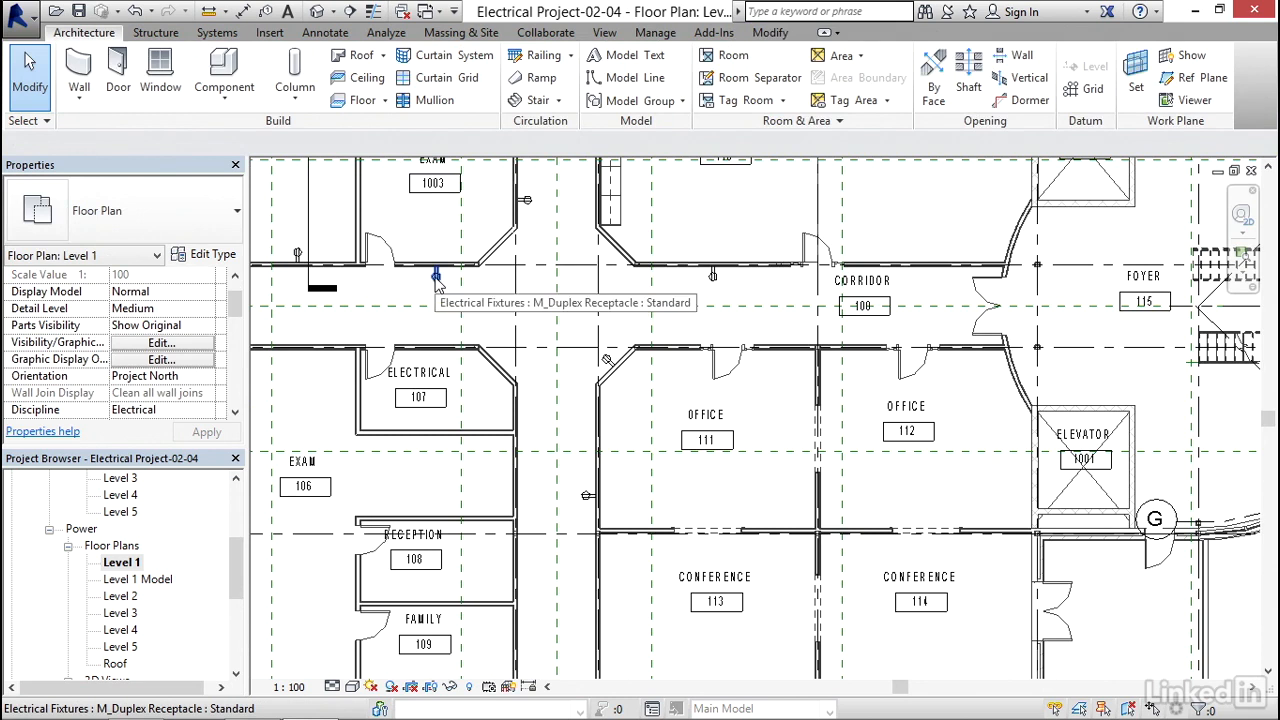
click(436, 280)
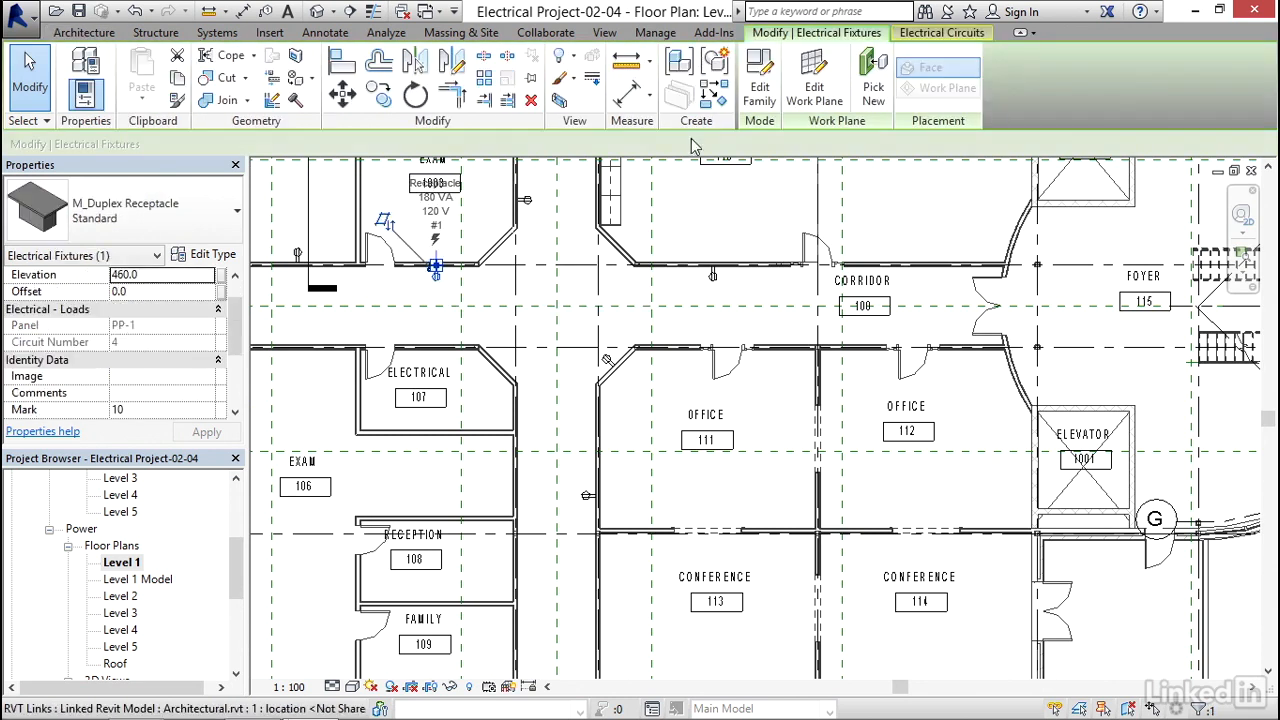
click(942, 33)
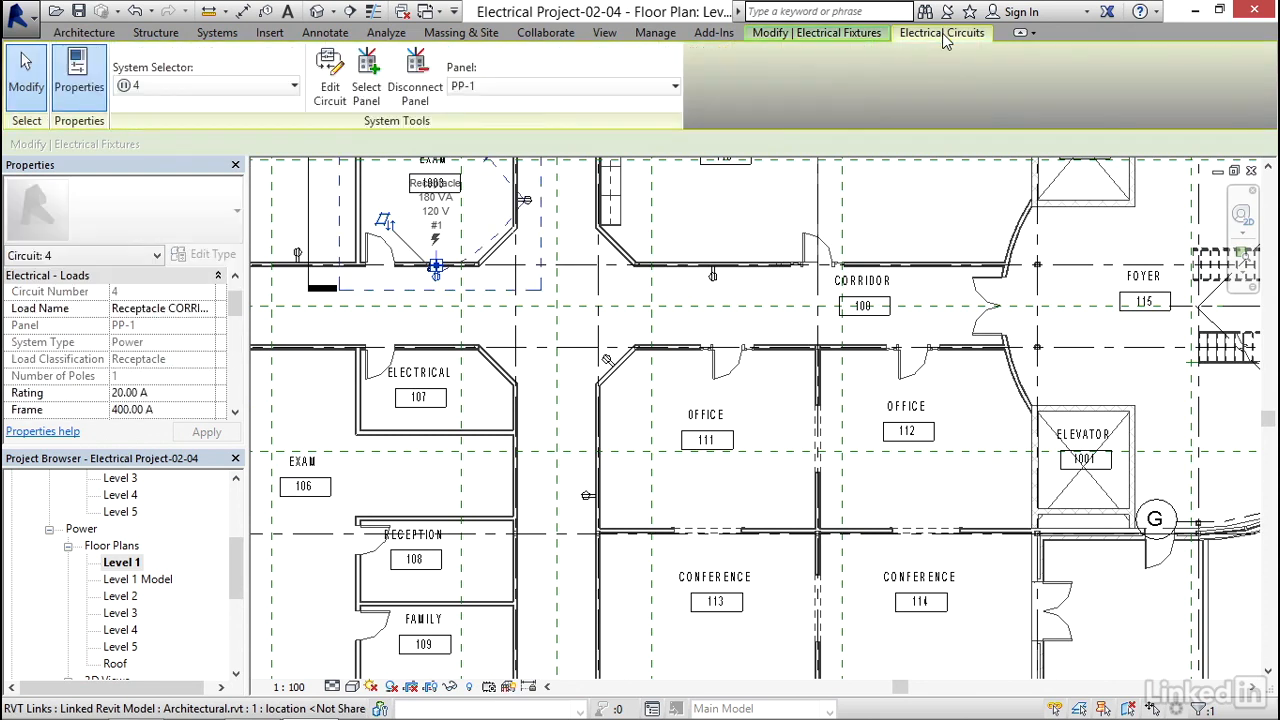
click(333, 88)
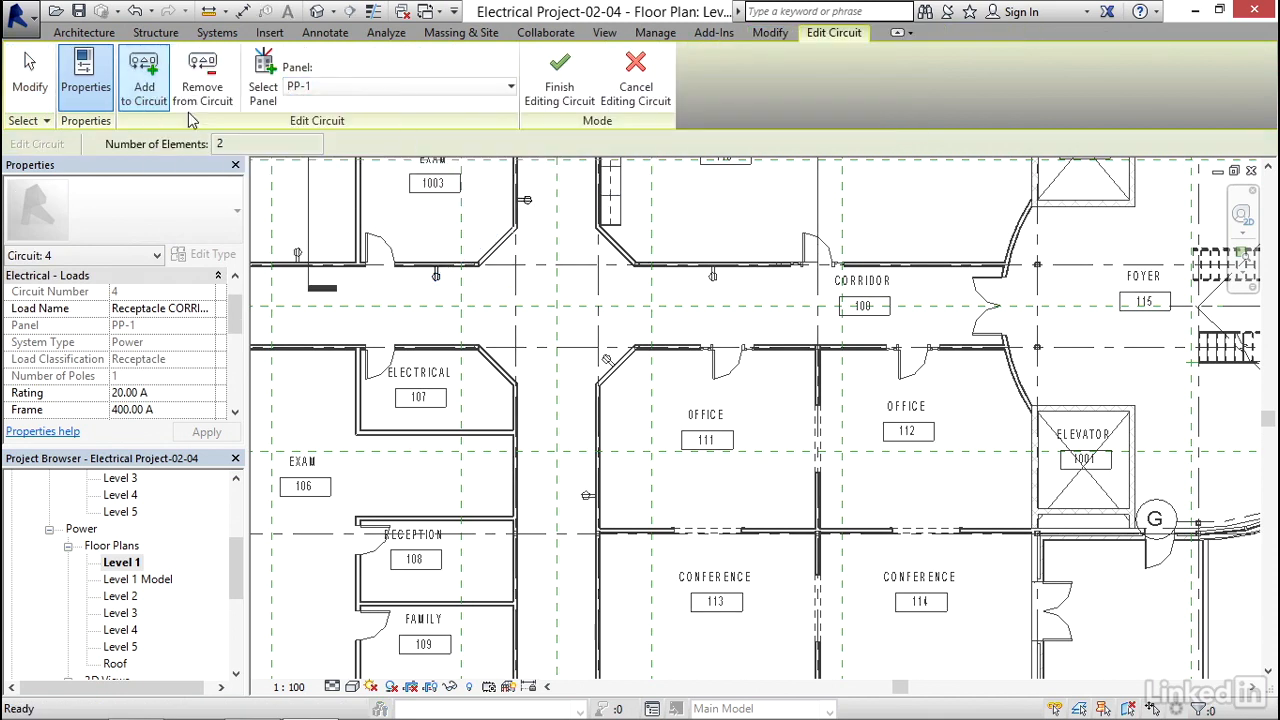
click(713, 276)
click(607, 360)
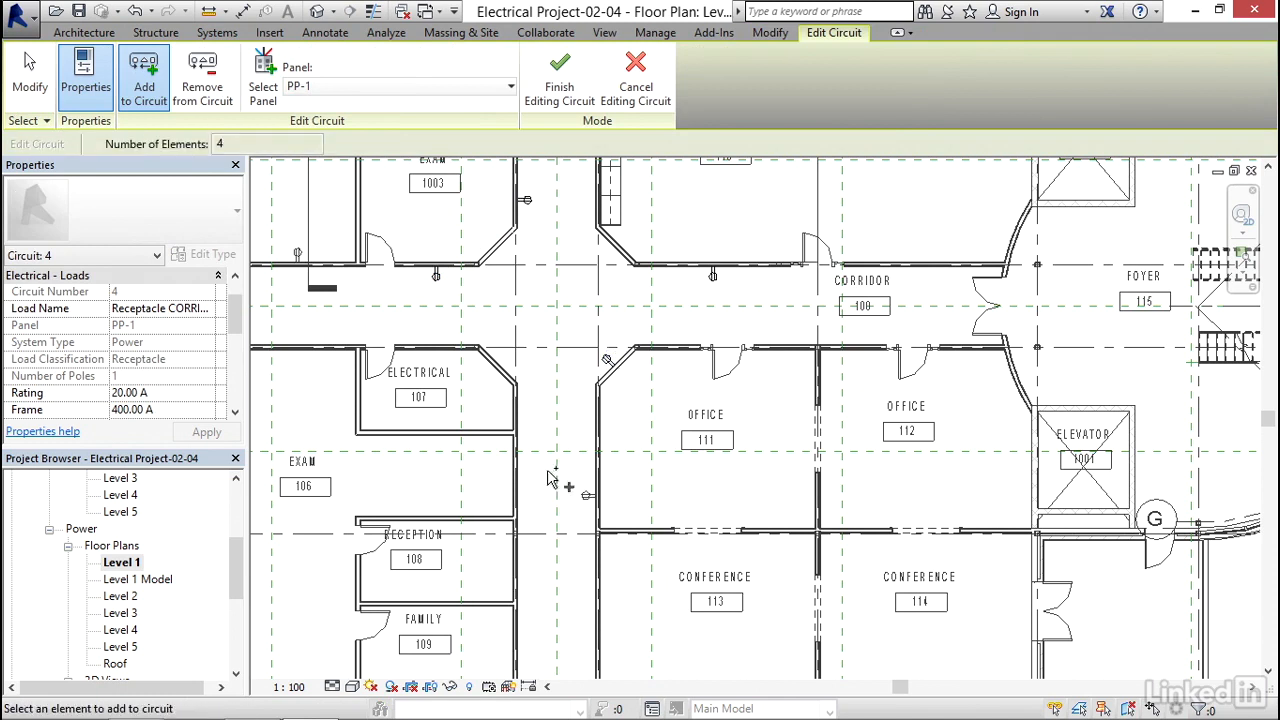
click(587, 496)
Create a panel schedule from the default template for the 208V MLO panelboard on Storage 103A's right wall, checking its load properties first
middle_drag(548, 324, 615, 330)
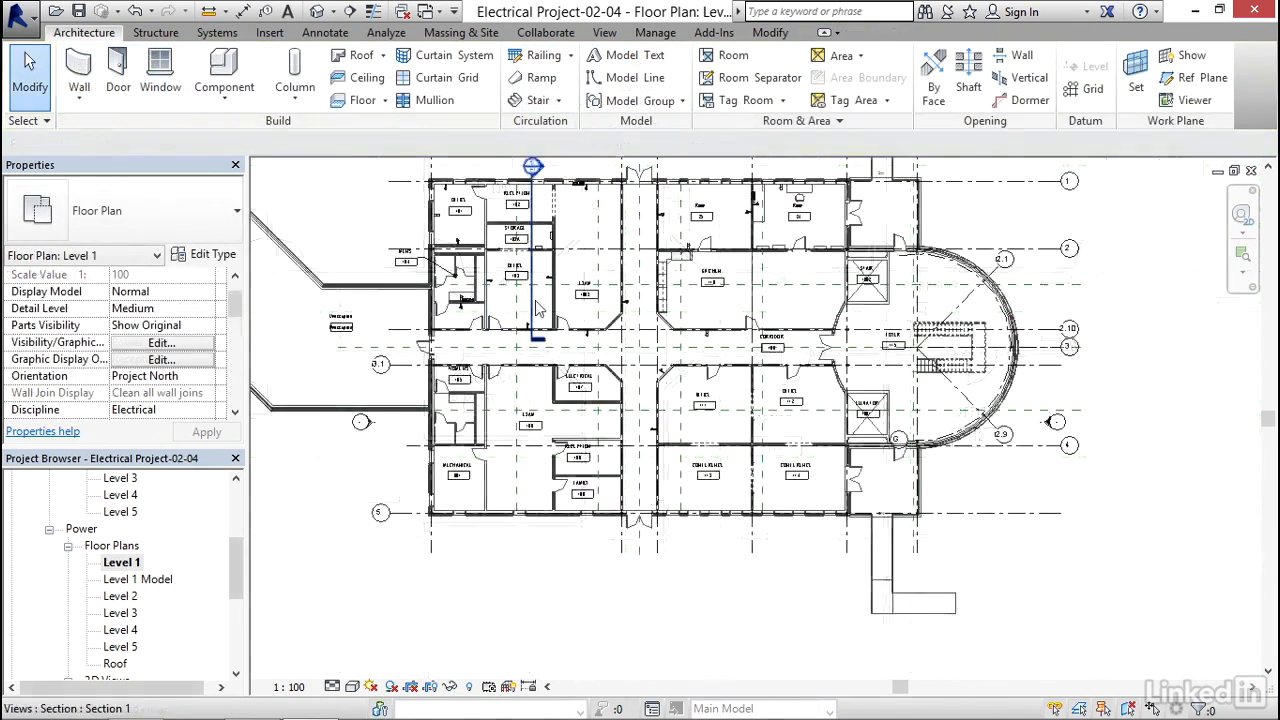
scroll(556, 342, up, 6)
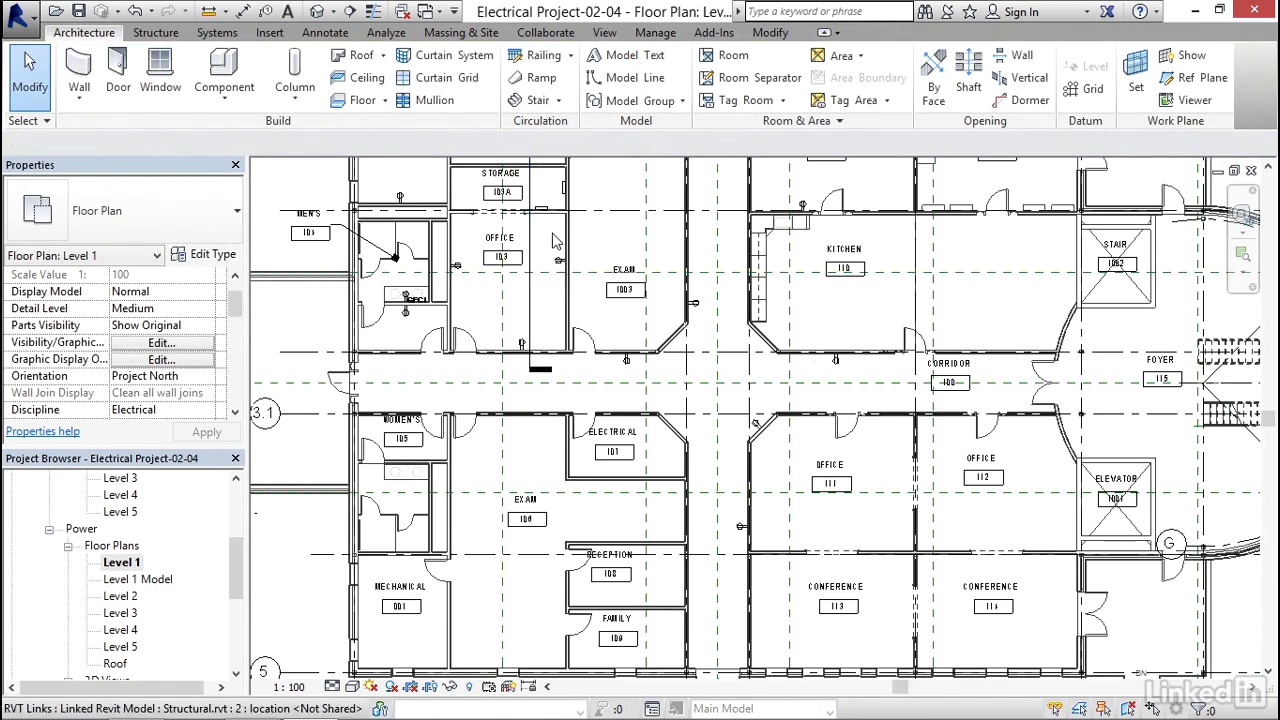
scroll(556, 342, up, 1)
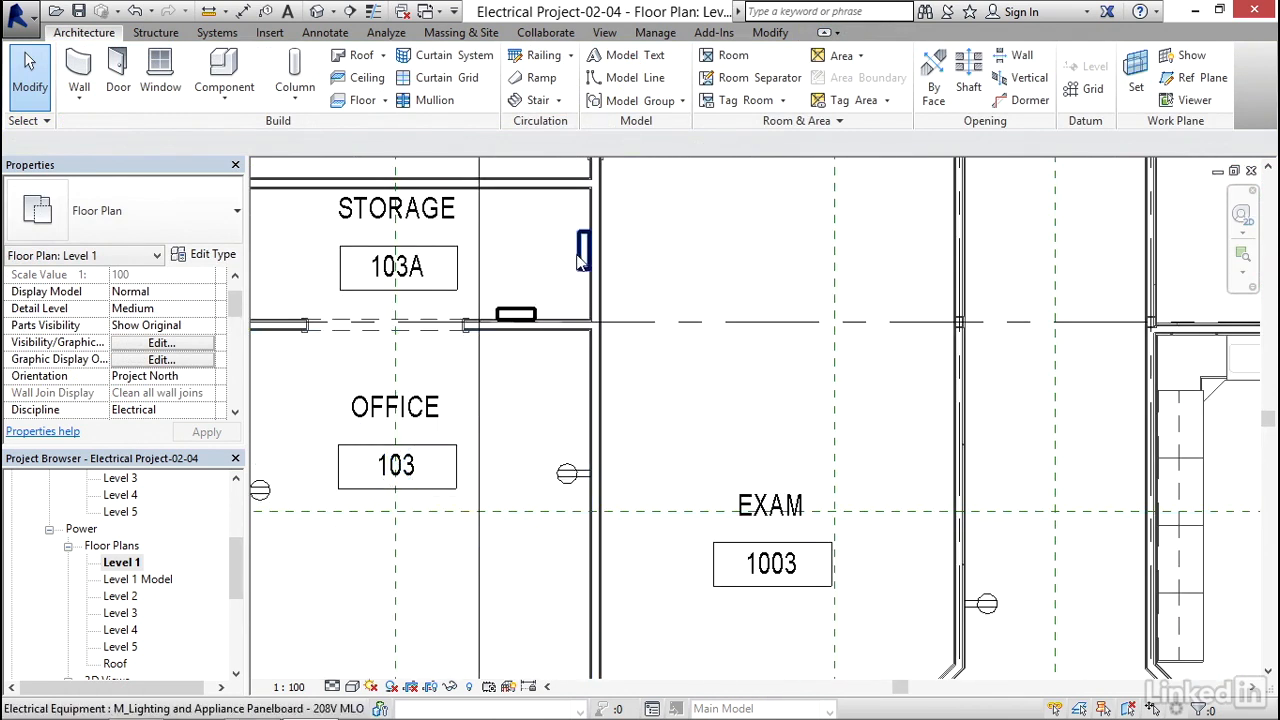
click(583, 250)
drag(235, 300, 235, 330)
middle_drag(710, 247, 705, 290)
scroll(705, 290, down, 2)
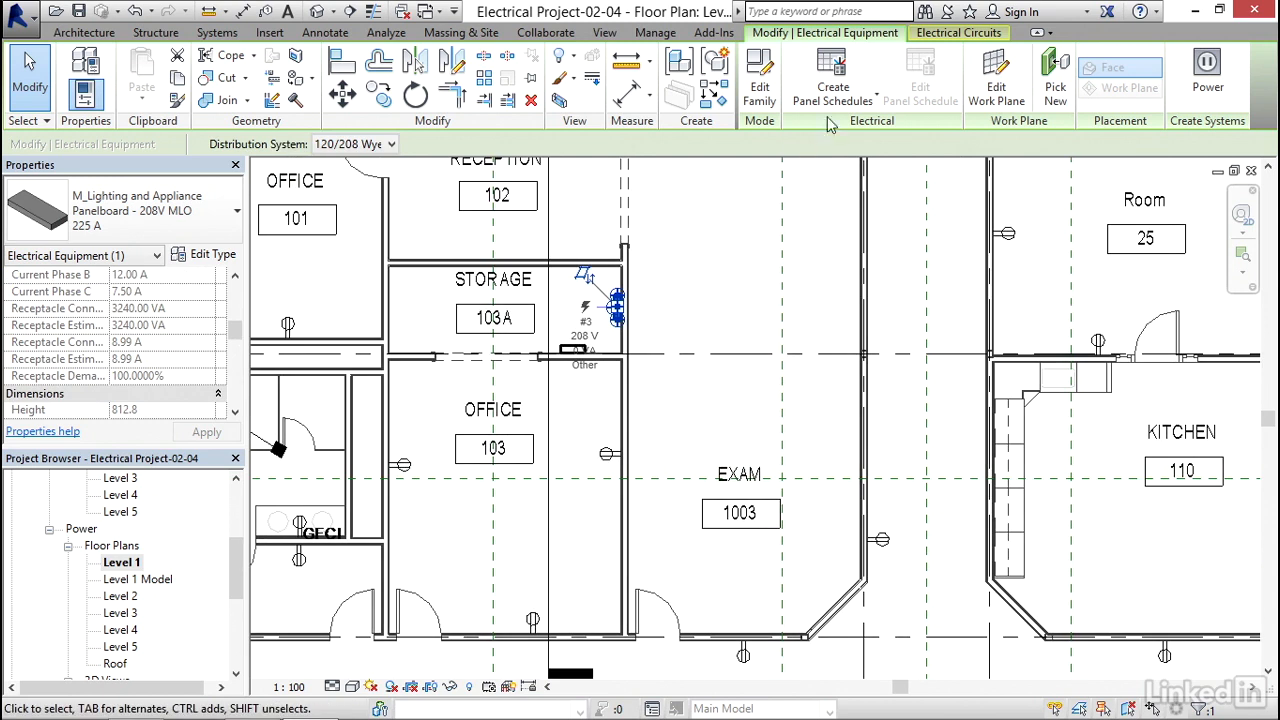
click(838, 104)
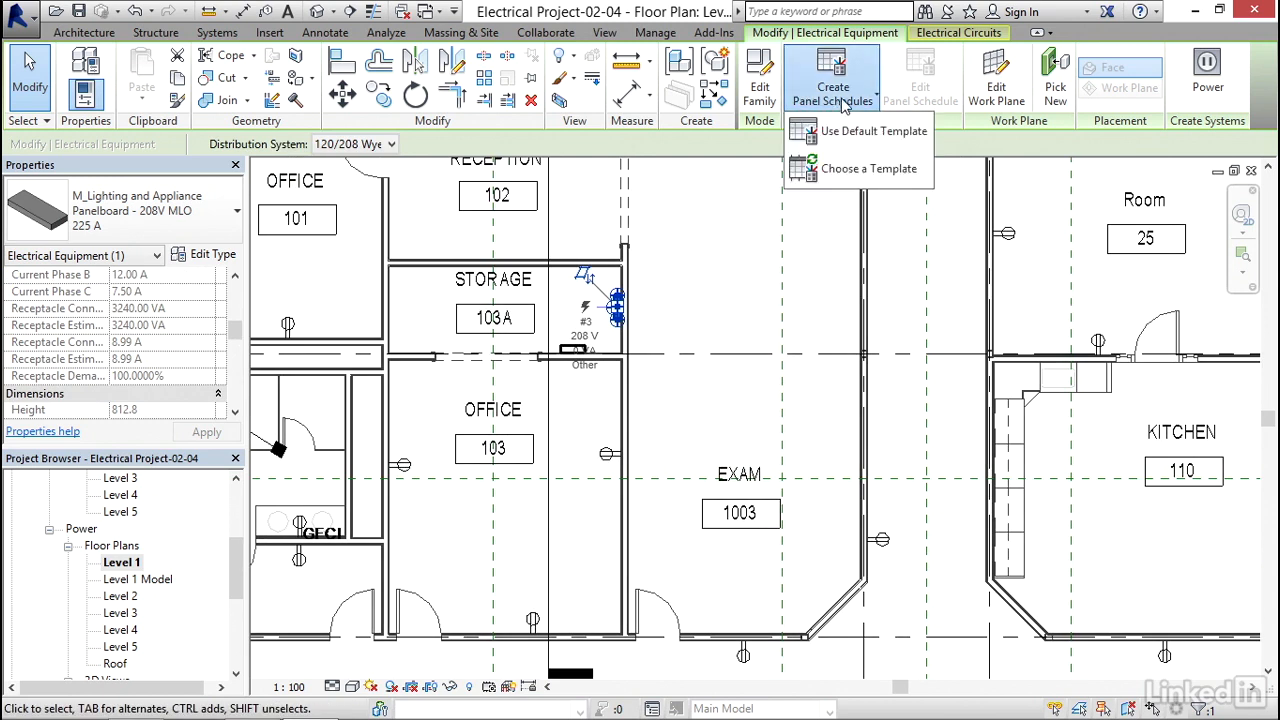
click(876, 133)
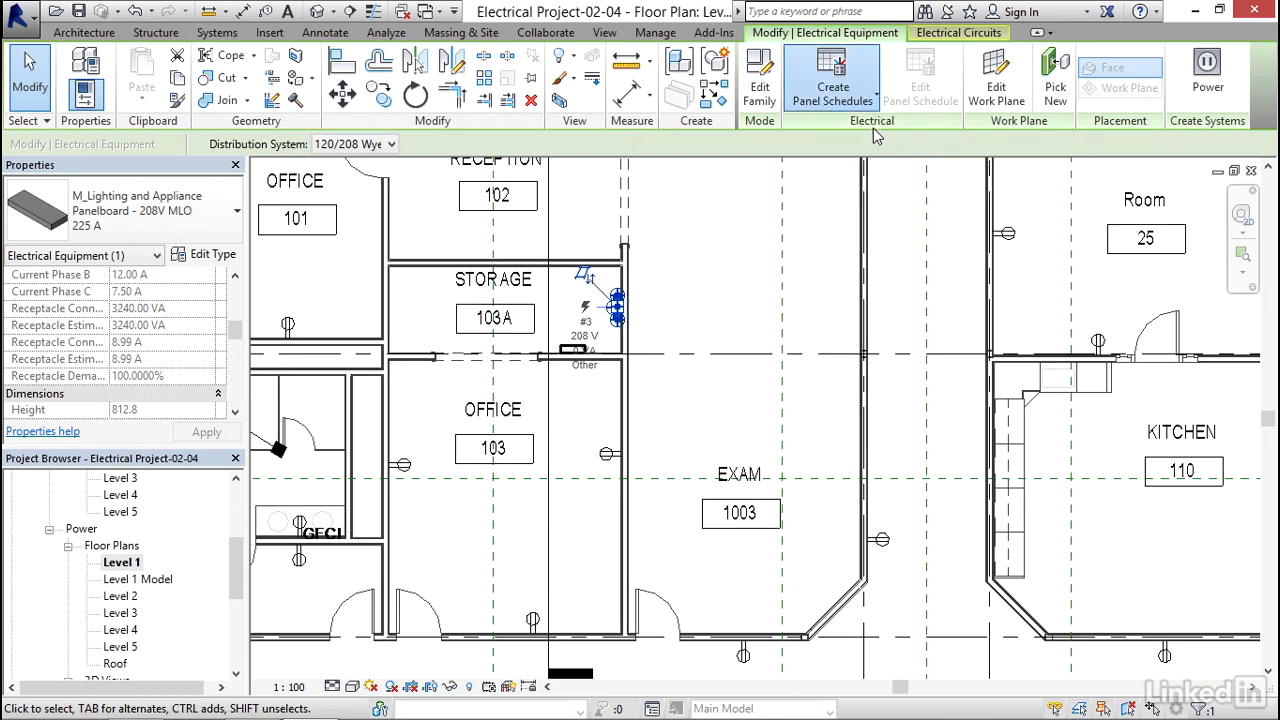